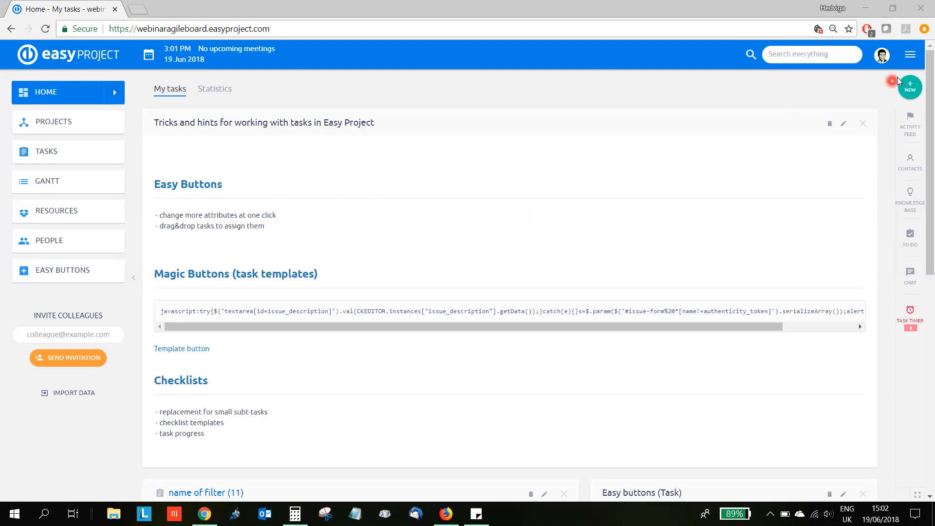
pyautogui.click(907, 58)
pyautogui.click(537, 165)
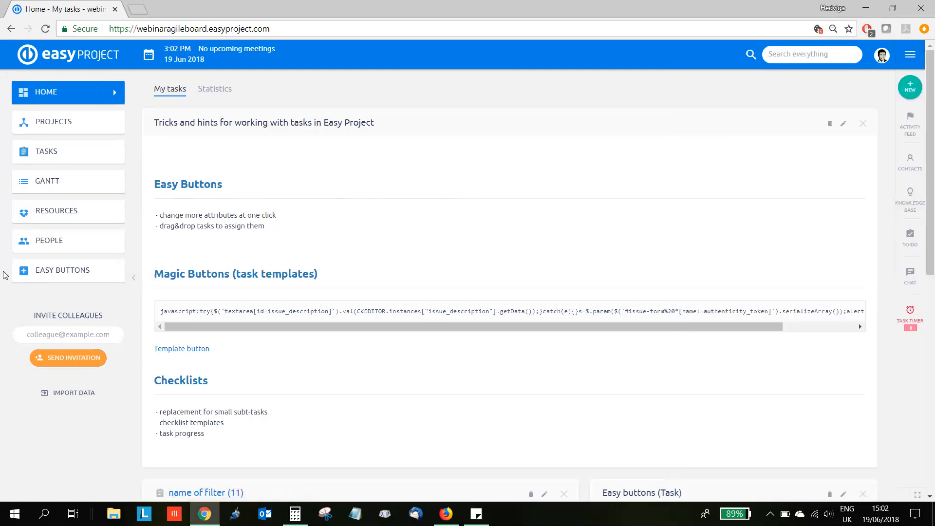
pyautogui.click(76, 270)
# Step: Open the Russia task from the dashboard's task list in a new browser tab and switch to it
pyautogui.scroll(-3, 253, 273)
pyautogui.scroll(-2, 321, 415)
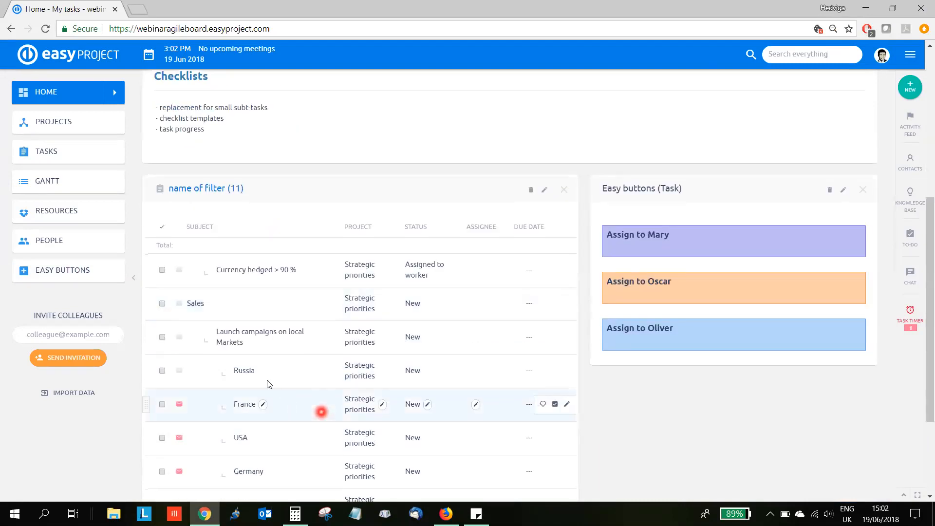
pyautogui.keyDown('ctrl'); pyautogui.click(244, 371); pyautogui.keyUp('ctrl')
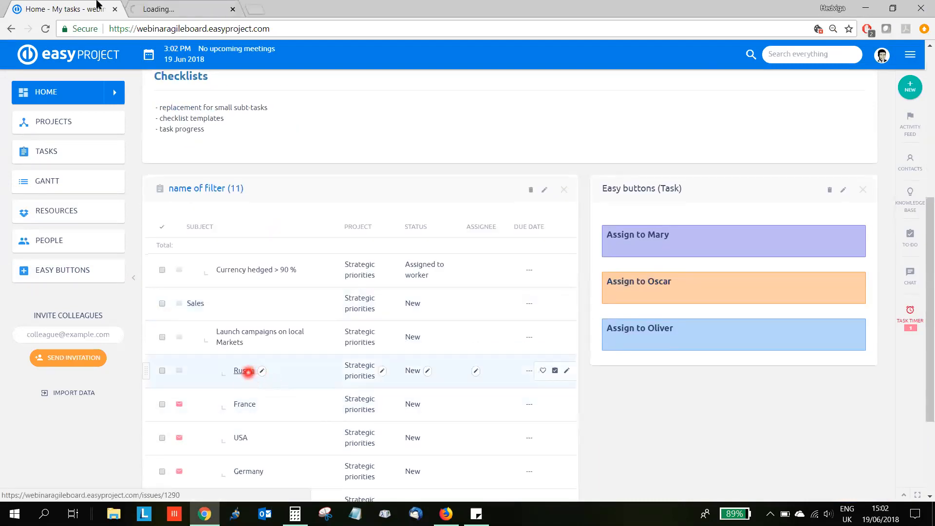
pyautogui.click(181, 9)
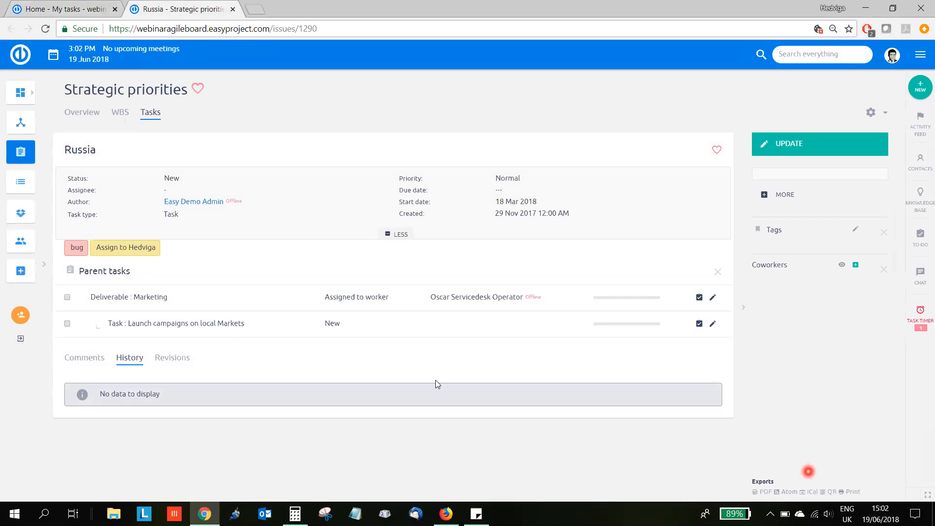
# Step: Assign the Russia task with its yellow easy button, show more attributes, enter the note "hcfiwua" and save the update
pyautogui.click(132, 246)
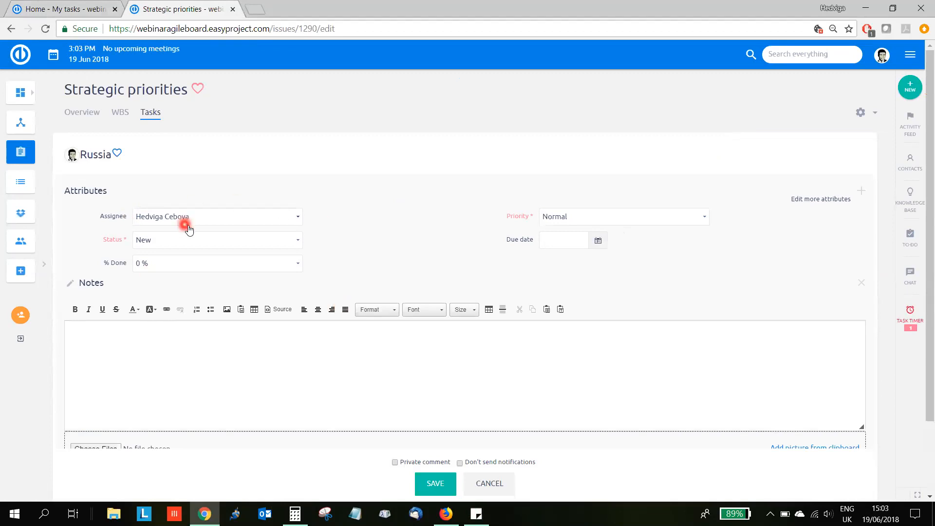
pyautogui.click(223, 356)
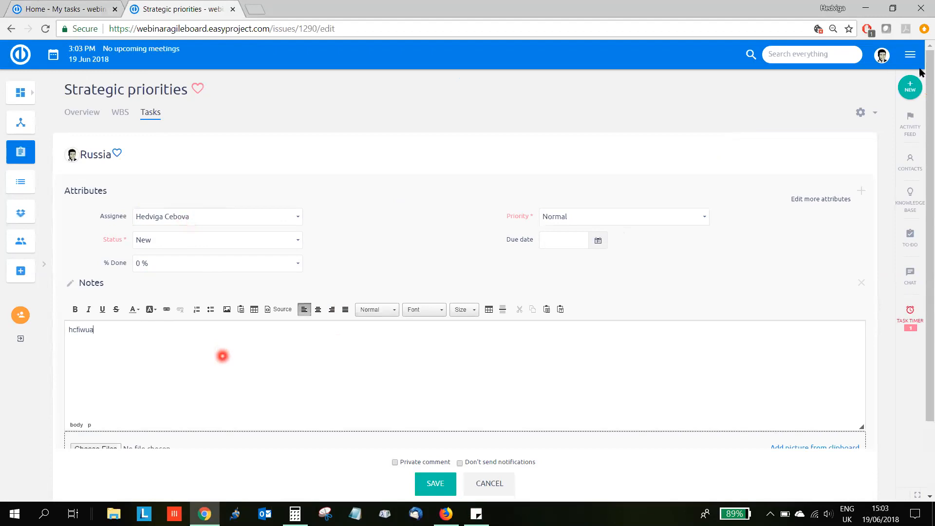
pyautogui.click(838, 199)
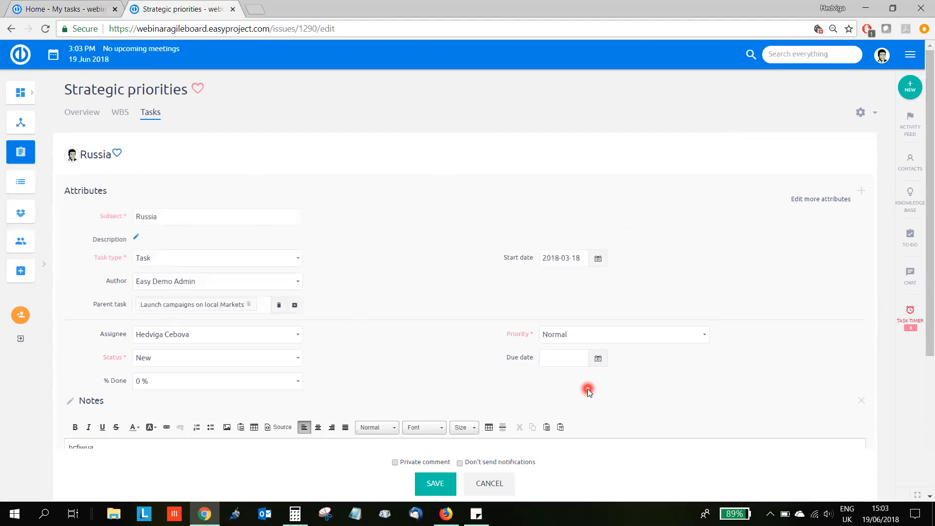
pyautogui.scroll(-4, 587, 389)
pyautogui.click(423, 462)
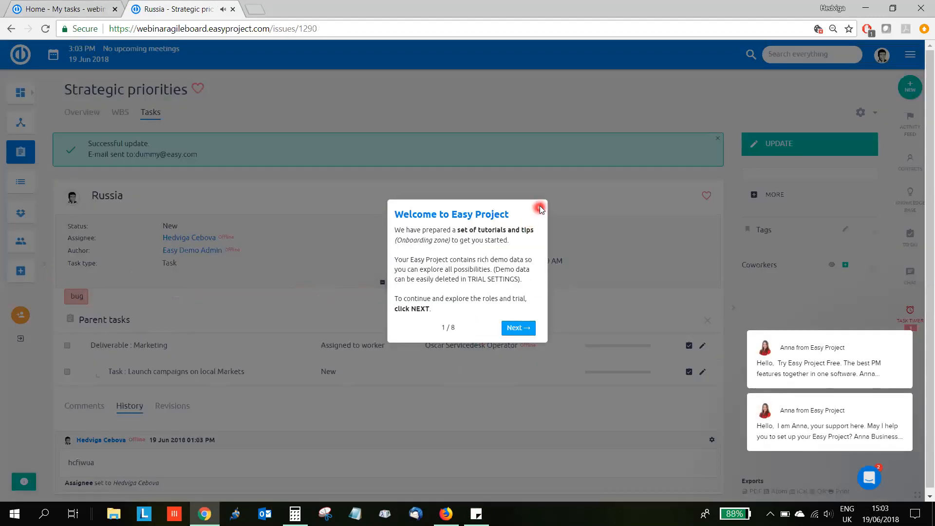
# Step: Dismiss the welcome tour and apply the bug easy button to the Russia task
pyautogui.click(541, 206)
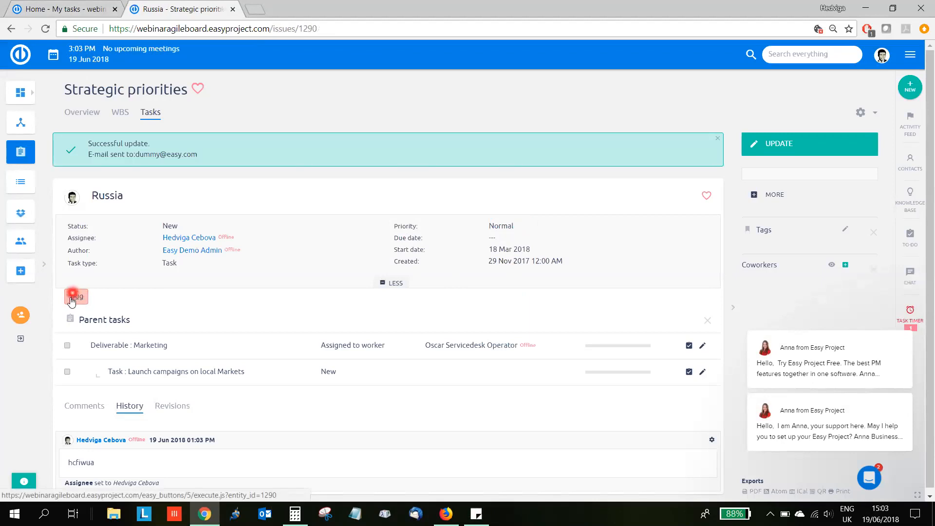
pyautogui.click(72, 298)
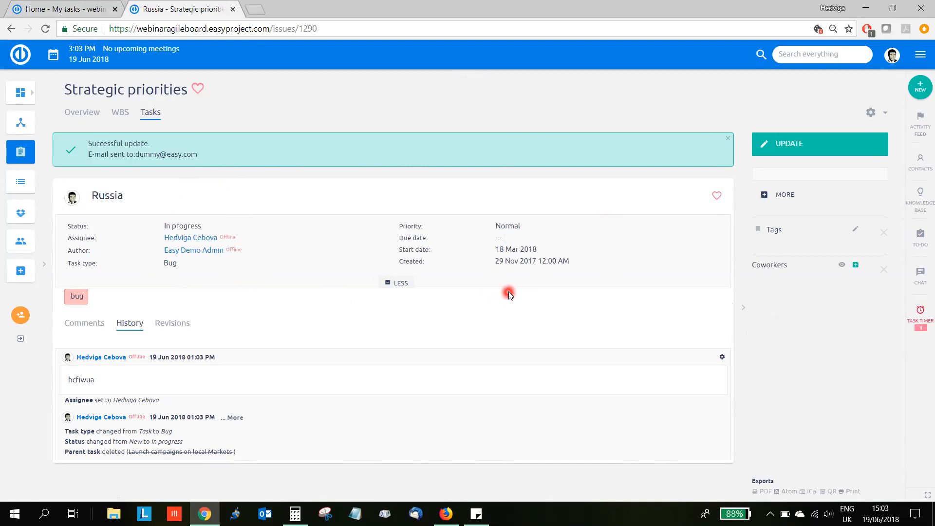
# Step: Return to the My tasks dashboard and assign the Russia task with the blue easy button, followed by the orange one
pyautogui.click(71, 9)
pyautogui.scroll(6, 374, 325)
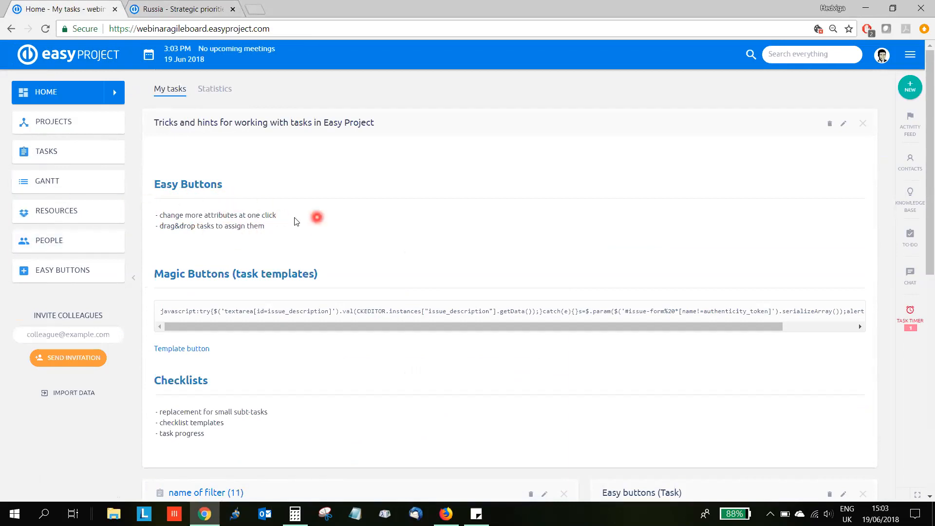
pyautogui.scroll(-6, 296, 222)
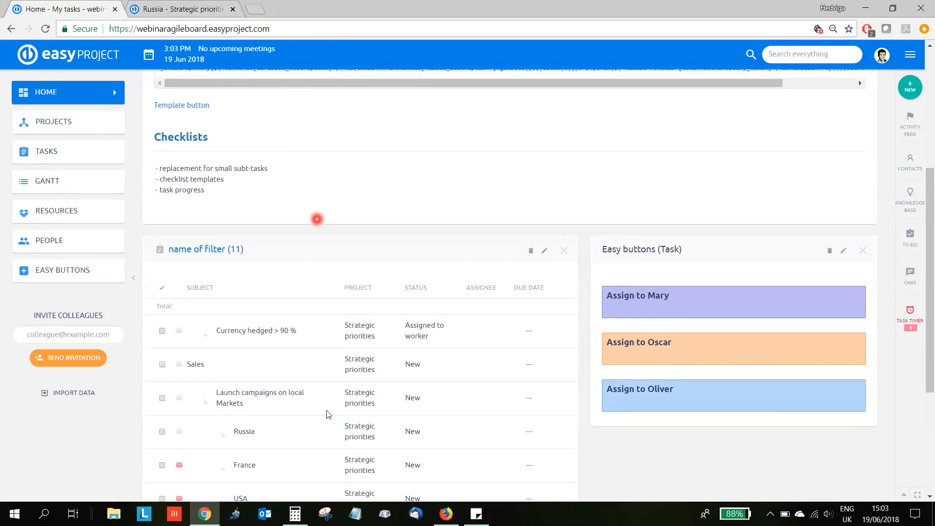
pyautogui.scroll(-1, 331, 435)
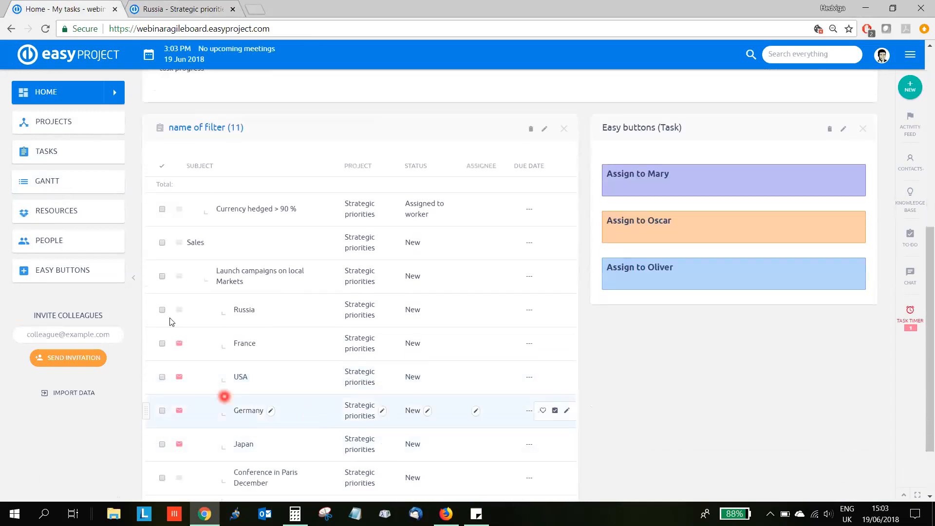
pyautogui.moveTo(148, 314); pyautogui.dragTo(645, 272)
pyautogui.moveTo(155, 331); pyautogui.dragTo(638, 222)
pyautogui.click(677, 387)
pyautogui.moveTo(148, 317); pyautogui.dragTo(647, 232)
pyautogui.click(705, 427)
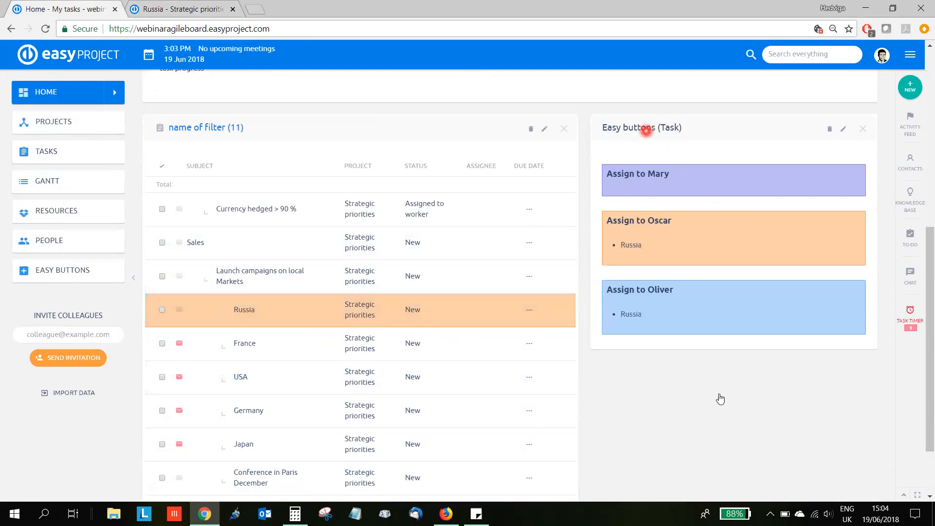
# Step: Inspect the settings of the dashboard's Easy buttons module and of its task filter module
pyautogui.click(844, 128)
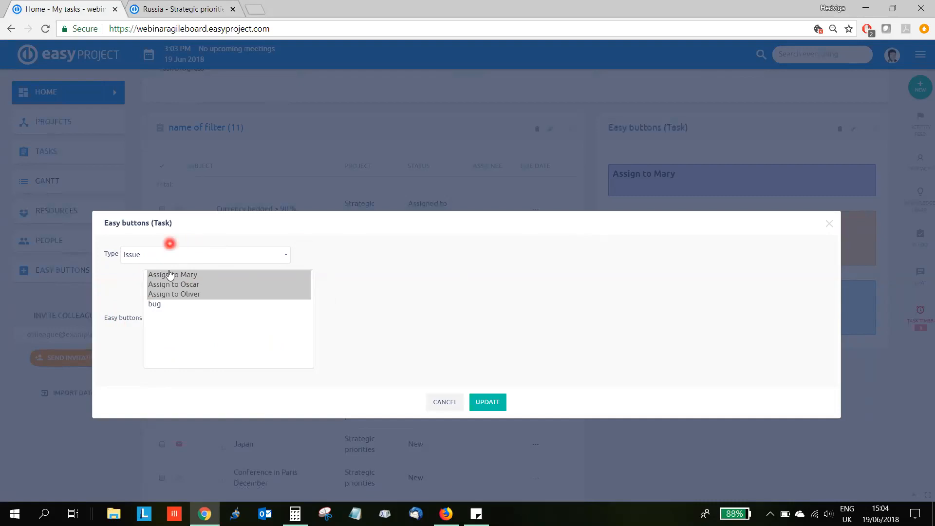
pyautogui.click(830, 227)
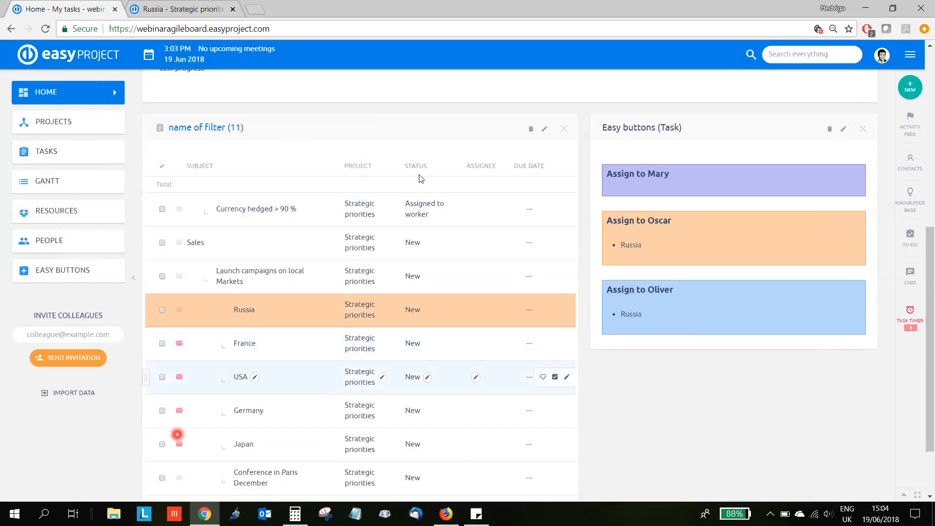
pyautogui.click(544, 128)
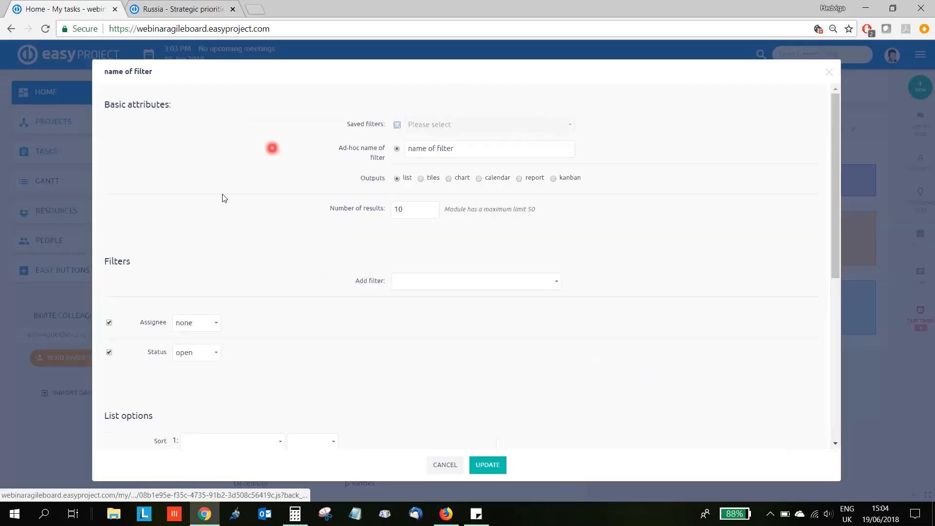
pyautogui.click(830, 73)
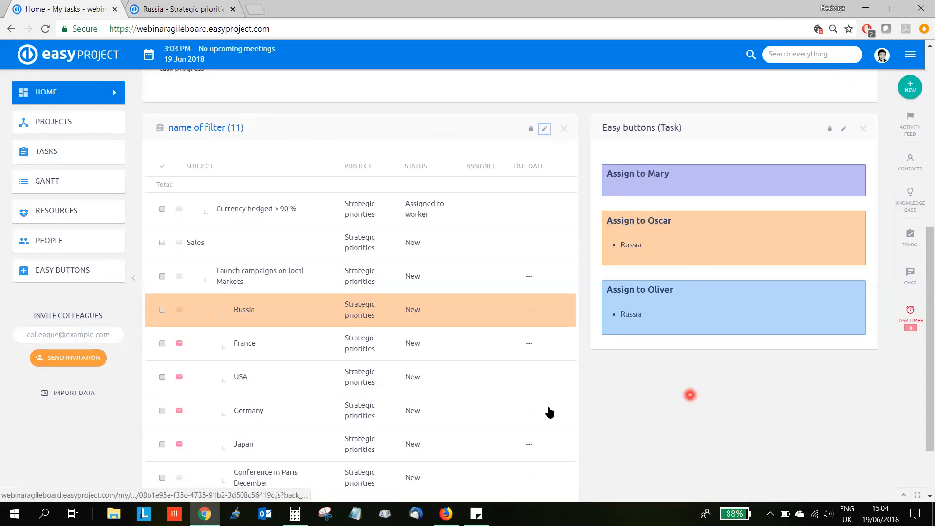
# Step: Assign the USA task with the blue easy button, Germany with purple and Japan with orange, and reload the dashboard
pyautogui.moveTo(144, 378); pyautogui.dragTo(701, 288)
pyautogui.moveTo(160, 410); pyautogui.dragTo(688, 192)
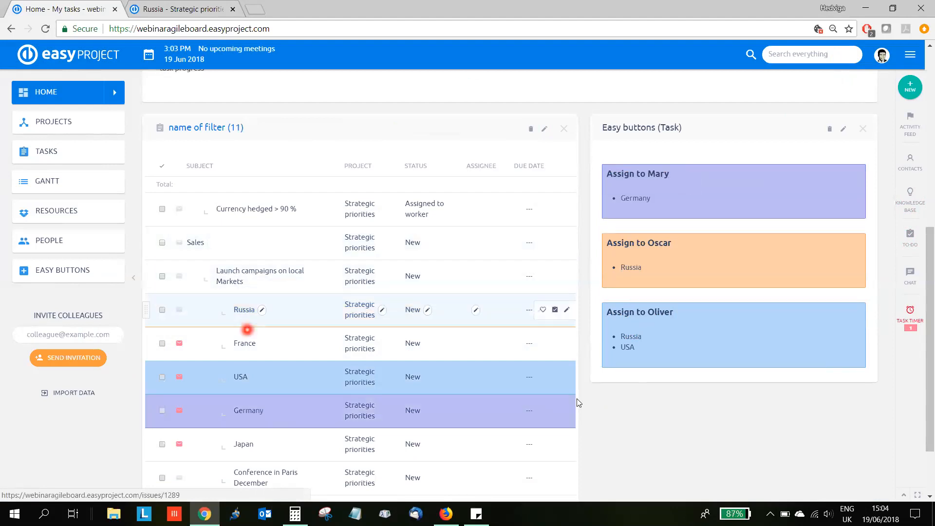
pyautogui.moveTo(147, 447); pyautogui.dragTo(701, 264)
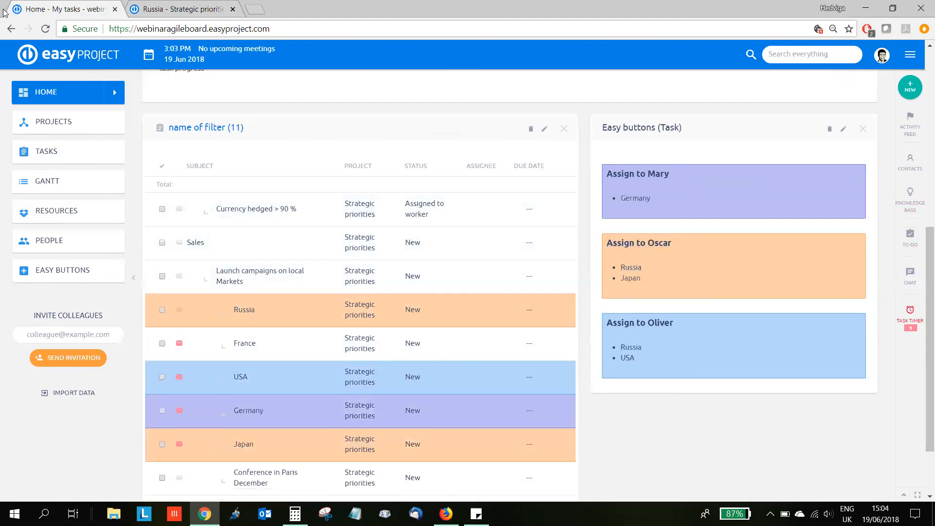
pyautogui.click(44, 29)
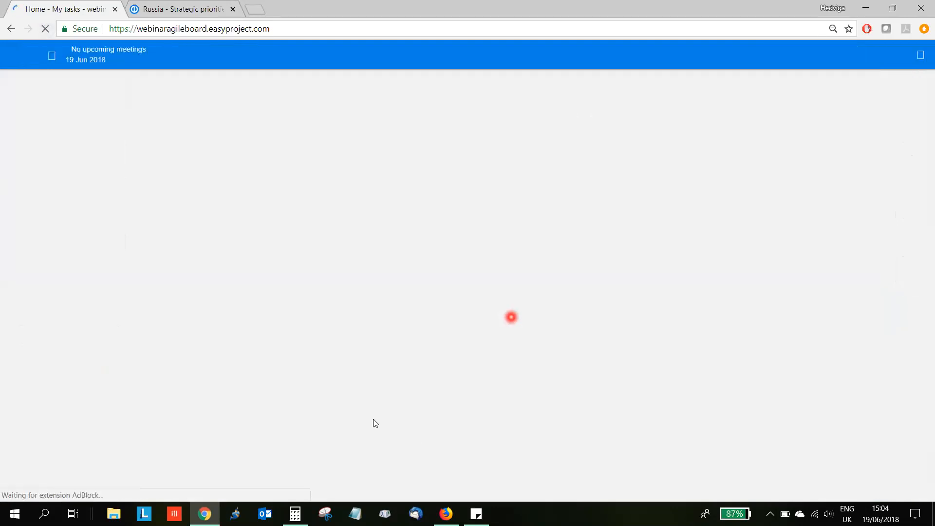
pyautogui.scroll(-7, 504, 419)
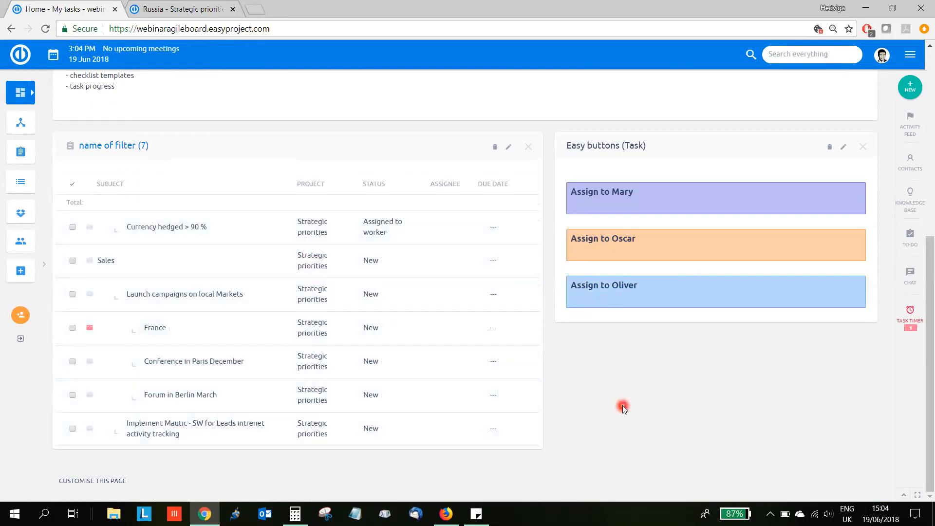
# Step: Open the Easy Buttons list from the dashboard heading in a new browser tab and switch to it
pyautogui.scroll(7, 622, 405)
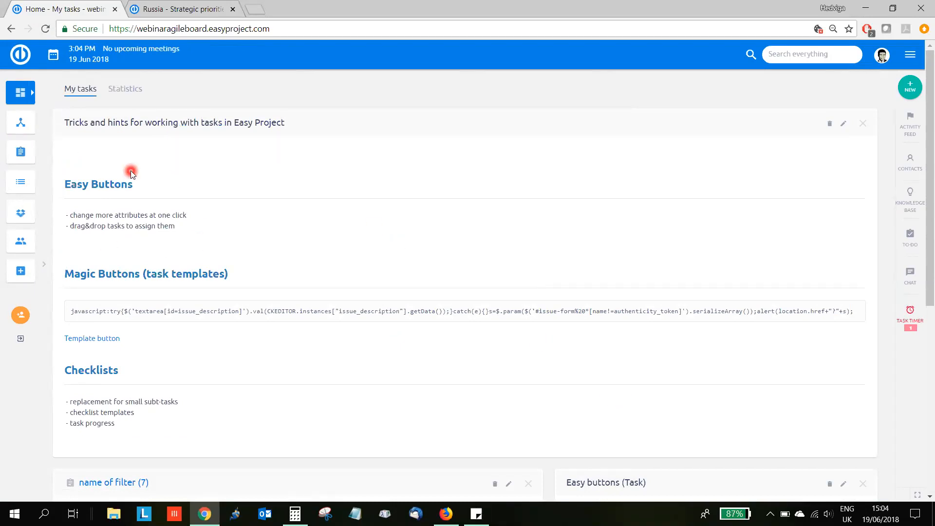
pyautogui.keyDown('ctrl'); pyautogui.click(116, 185); pyautogui.keyUp('ctrl')
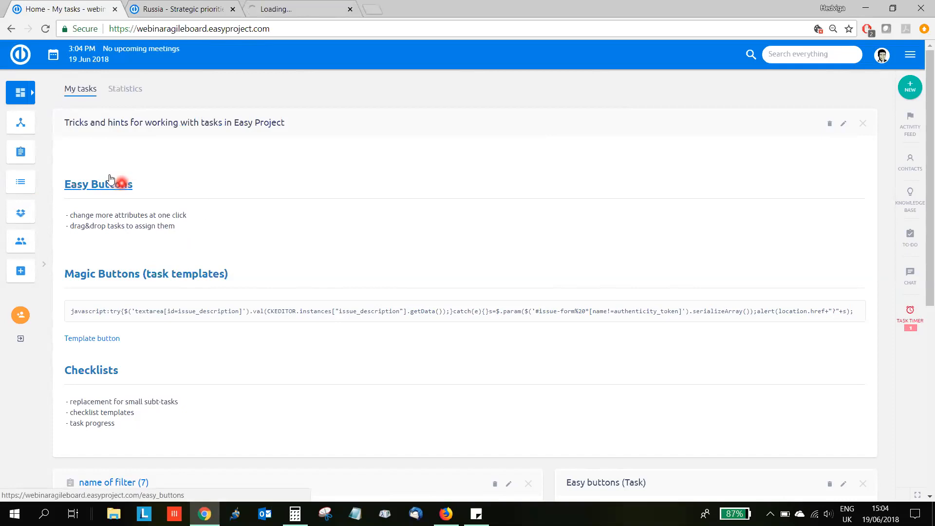
pyautogui.click(274, 6)
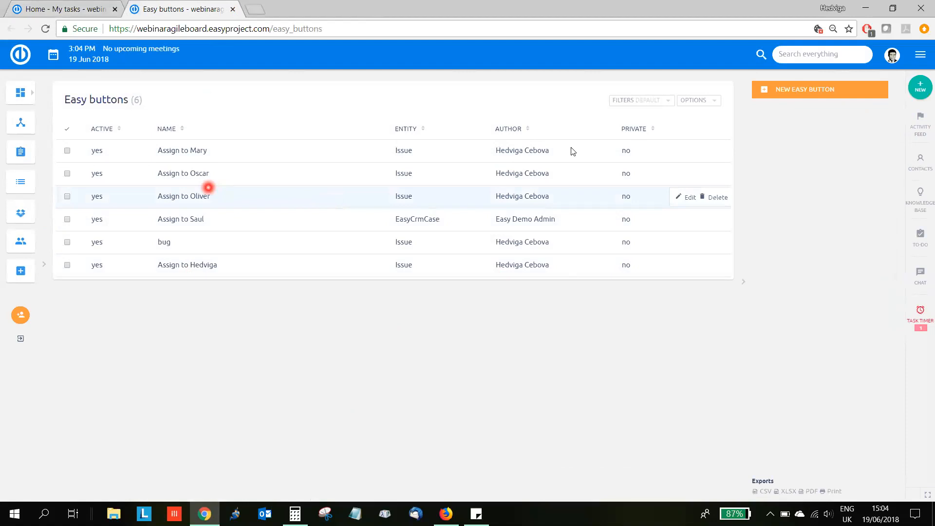
# Step: Start a new easy button with the entity Task and the name "aaaa"
pyautogui.click(822, 84)
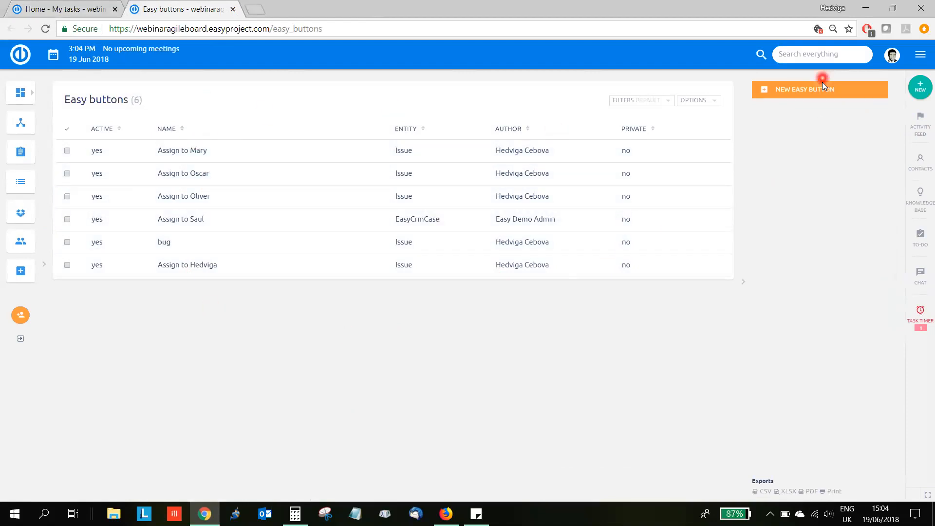
pyautogui.click(802, 89)
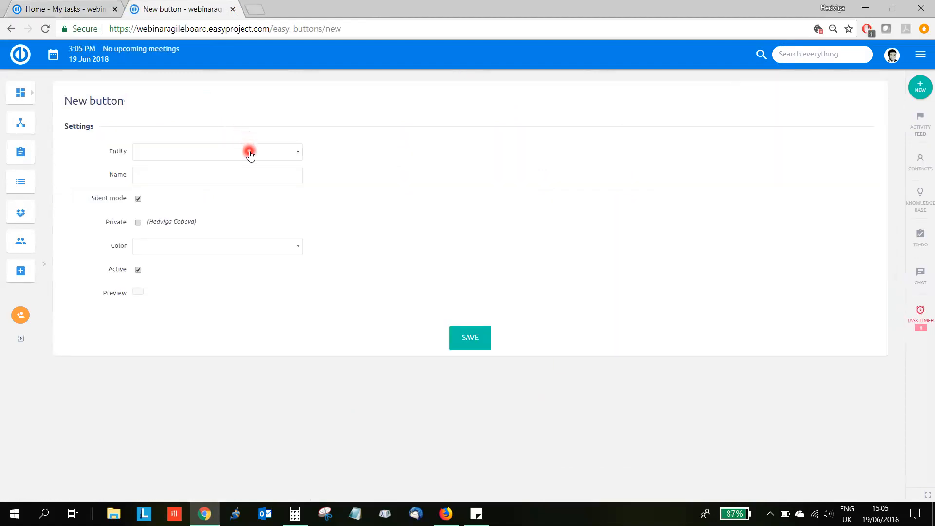
pyautogui.click(250, 155)
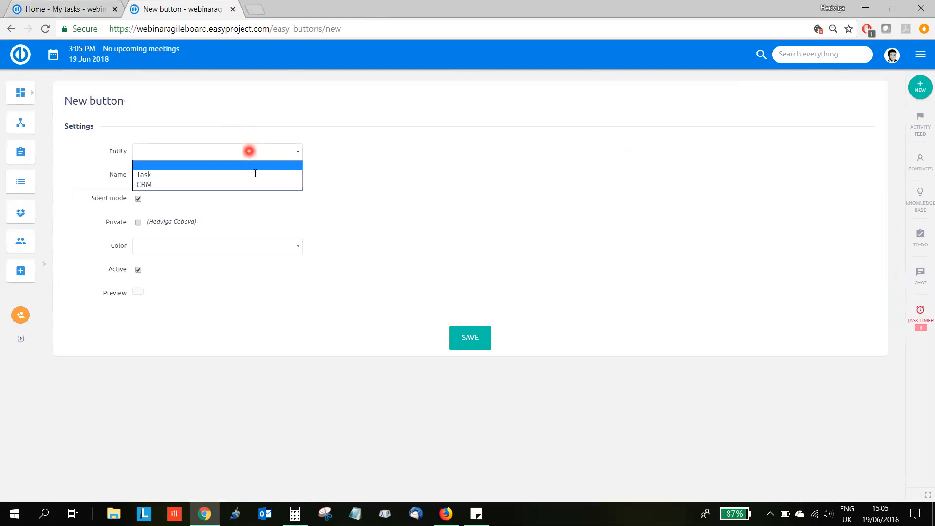
pyautogui.click(255, 174)
pyautogui.click(255, 173)
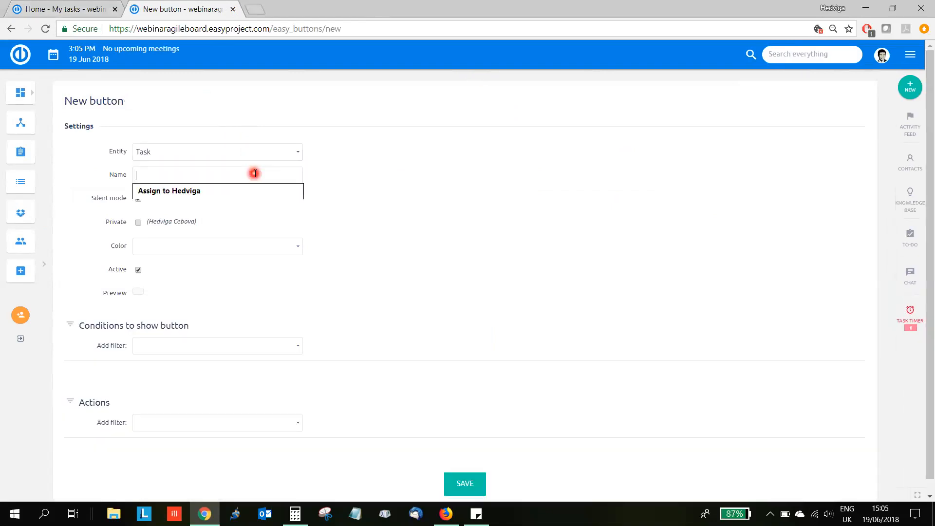
pyautogui.write('a')
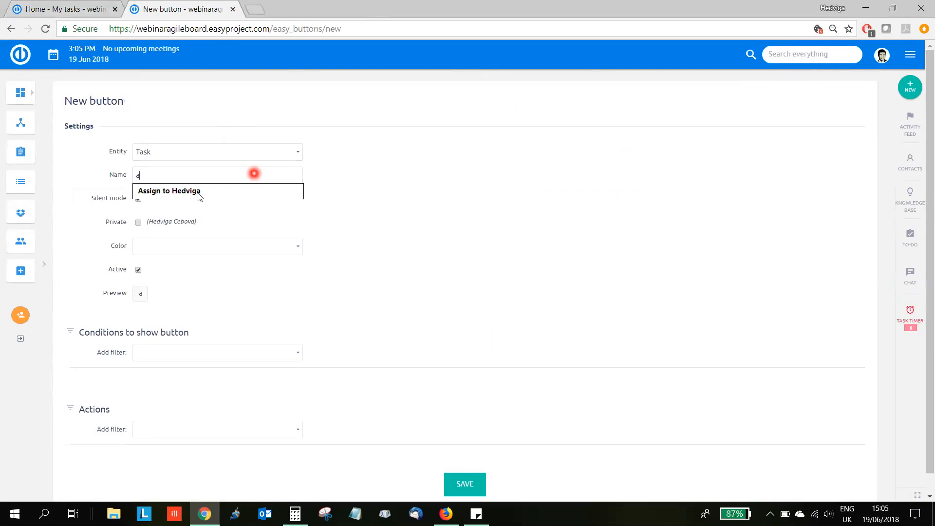
pyautogui.write('aaa')
pyautogui.click(198, 195)
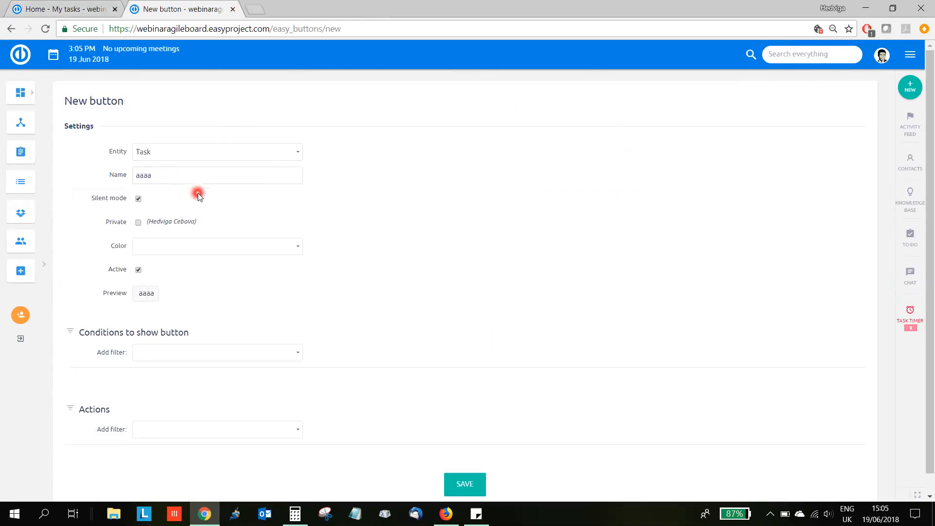
# Step: Examine the new button's Silent mode option and its available color palettes
pyautogui.click(138, 198)
pyautogui.click(138, 198)
pyautogui.click(139, 199)
pyautogui.click(165, 241)
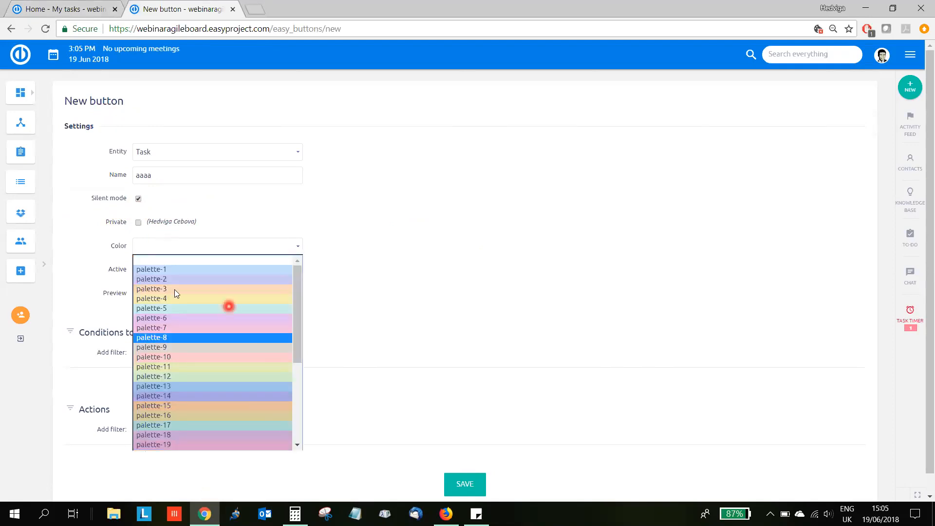
pyautogui.click(395, 249)
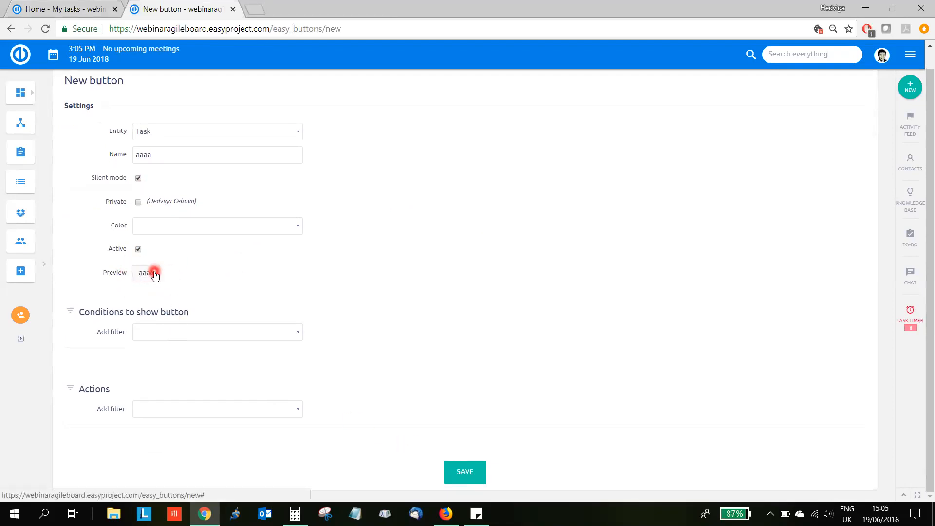
# Step: Examine the filters offered for the new button's show conditions and its actions, and close the New button browser tab
pyautogui.click(162, 333)
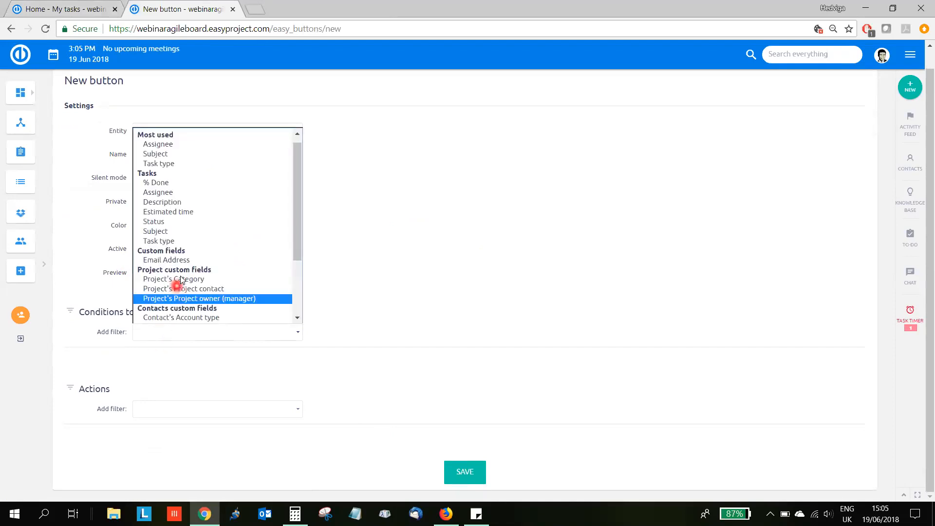
pyautogui.scroll(-2, 181, 280)
pyautogui.scroll(2, 207, 261)
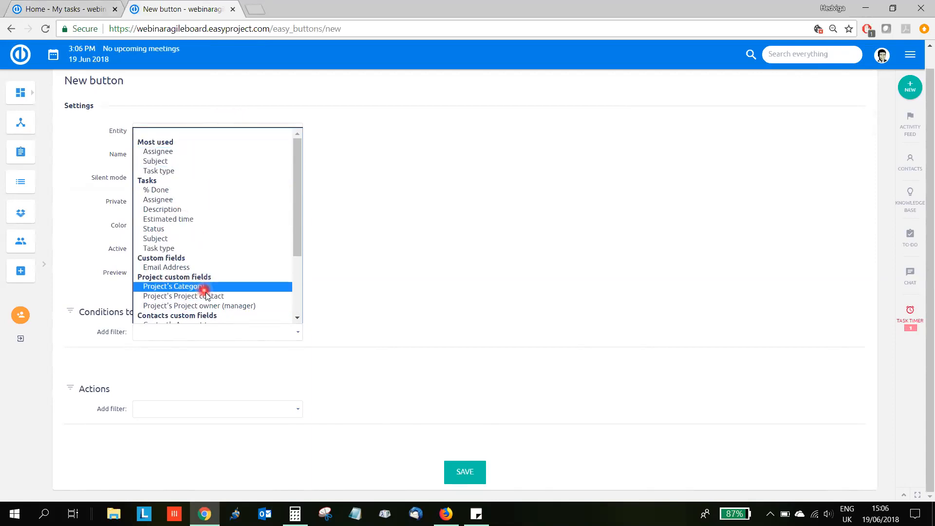
pyautogui.click(391, 254)
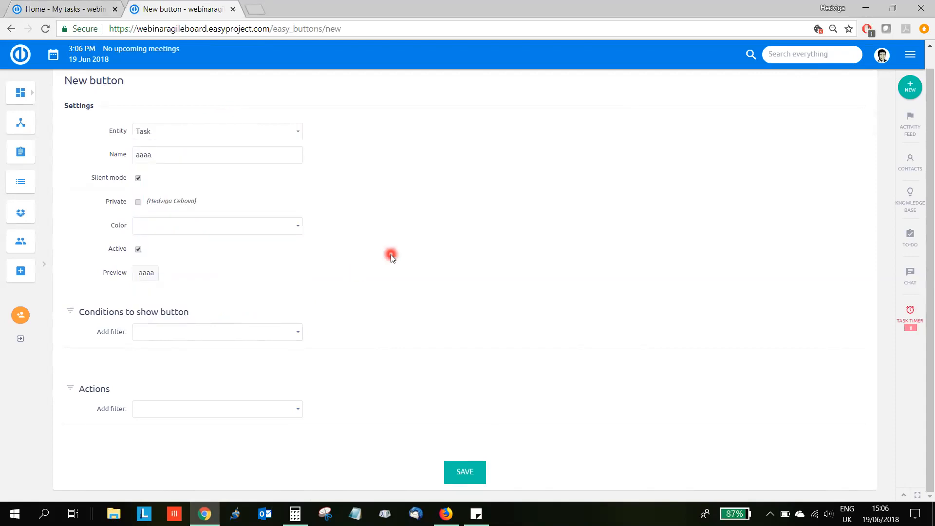
pyautogui.click(200, 412)
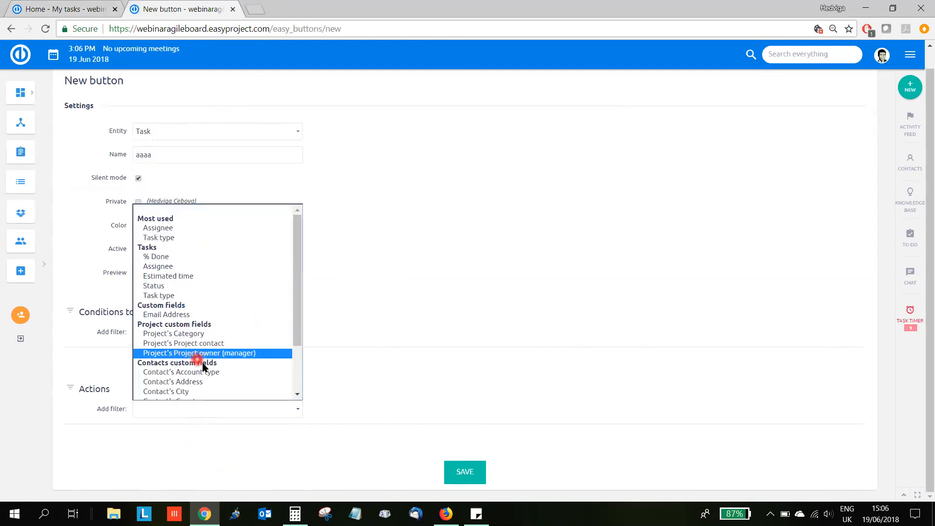
pyautogui.scroll(-2, 228, 379)
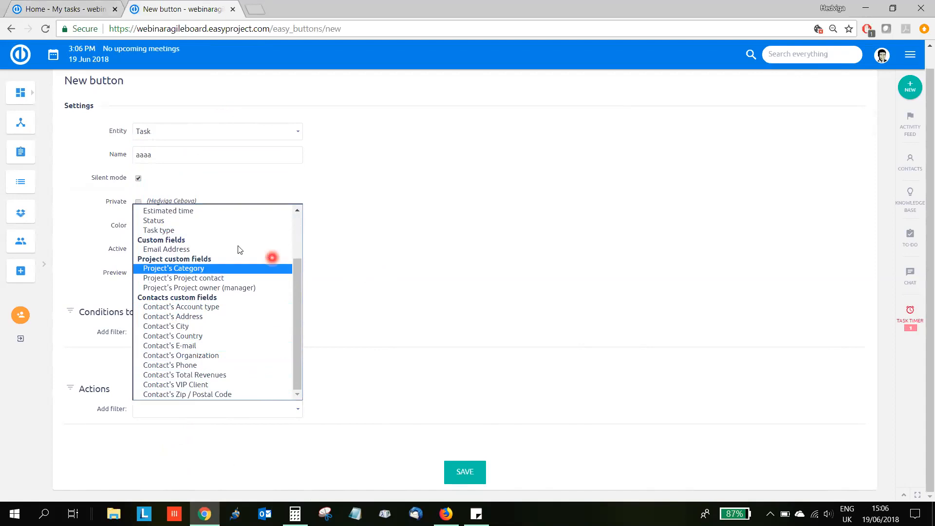
pyautogui.scroll(2, 244, 332)
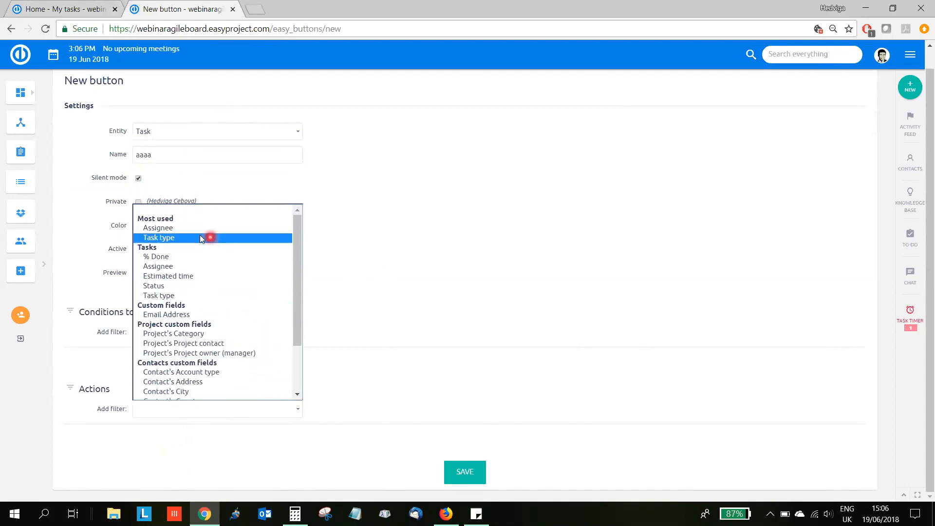
pyautogui.click(502, 279)
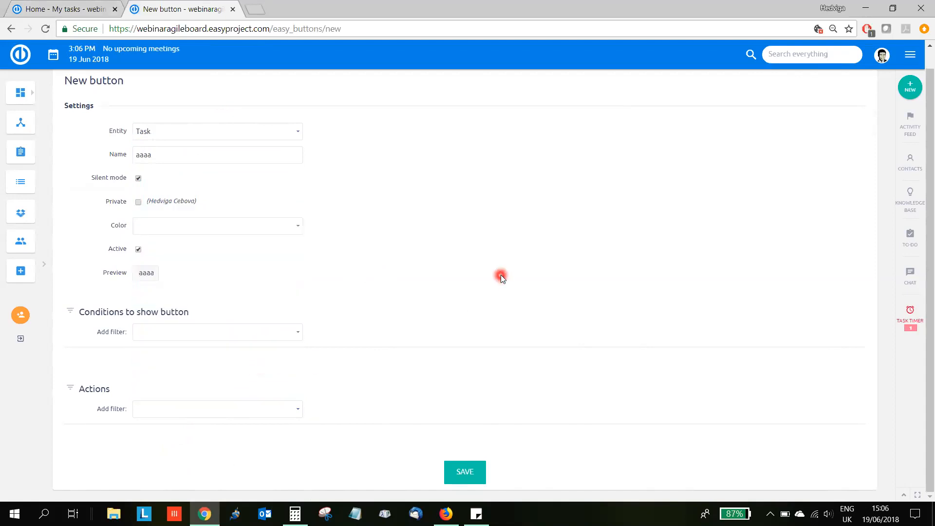
pyautogui.click(234, 10)
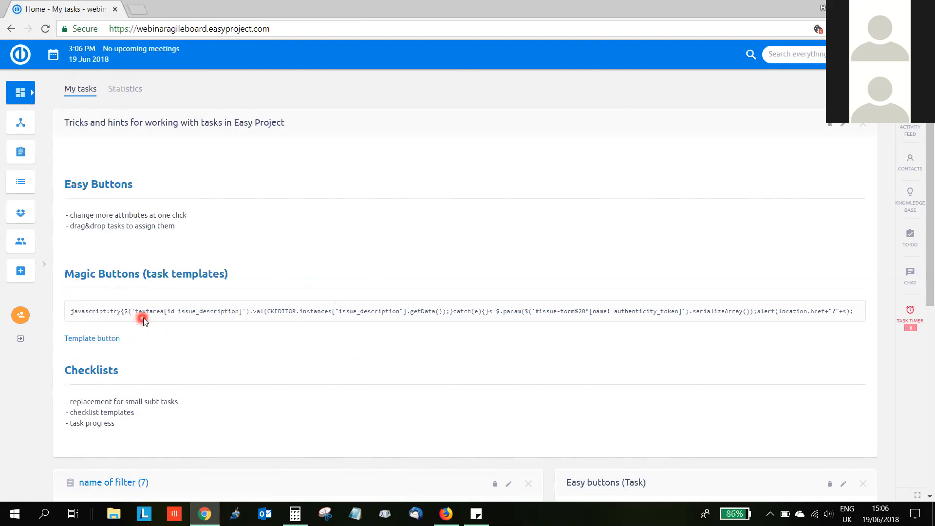
# Step: Examine the Magic Buttons script on the dashboard, switch to Firefox and locate the Magic Button bookmark holding it
pyautogui.moveTo(63, 311); pyautogui.dragTo(855, 310)
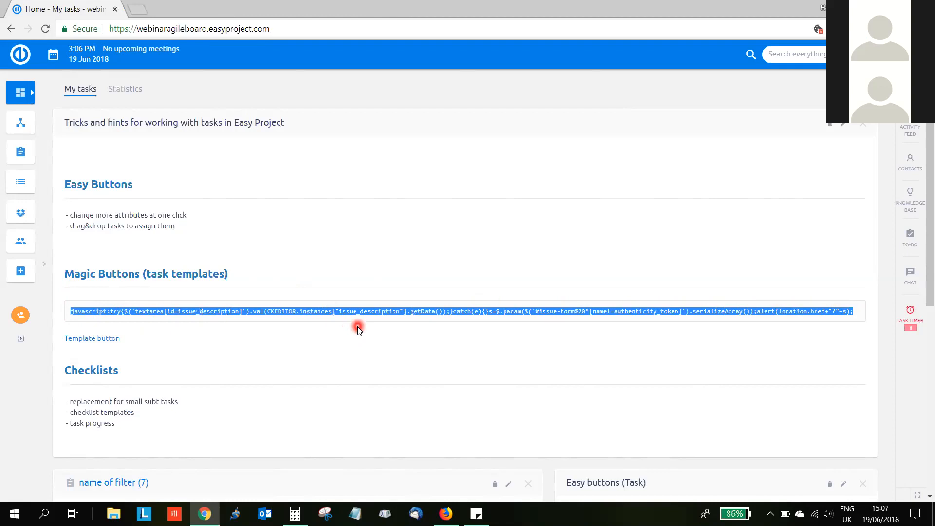
pyautogui.click(261, 338)
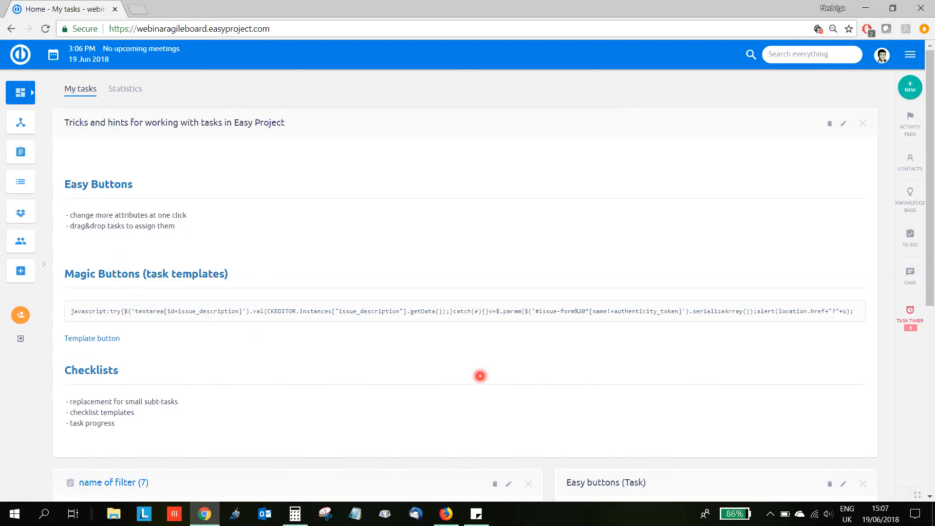
pyautogui.click(446, 514)
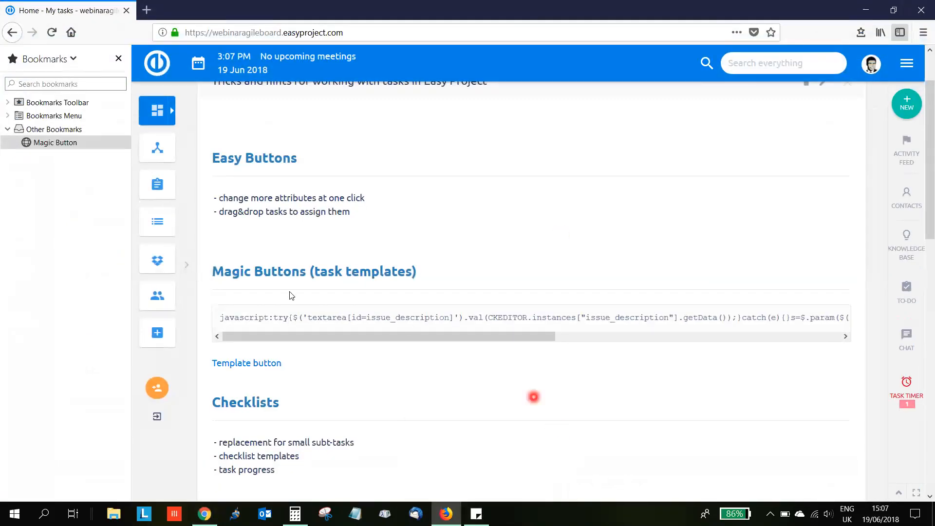
pyautogui.moveTo(220, 318); pyautogui.dragTo(540, 427)
pyautogui.click(538, 403)
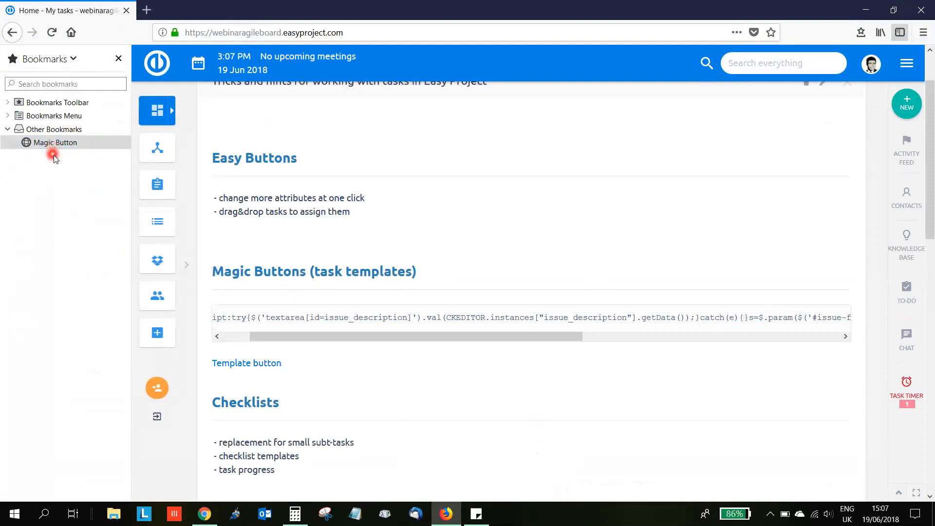
pyautogui.click(30, 143)
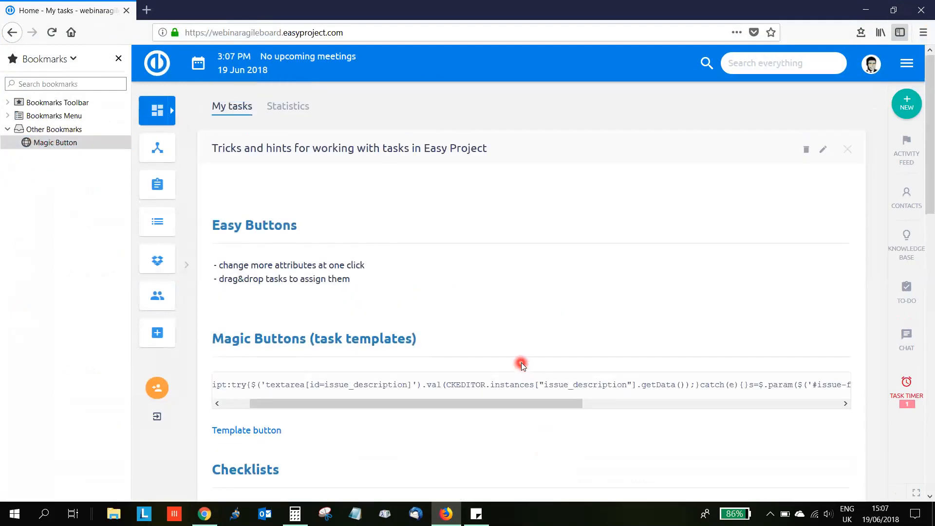
# Step: Start a new task and enter the subject "Issue:"
pyautogui.click(906, 98)
pyautogui.click(828, 103)
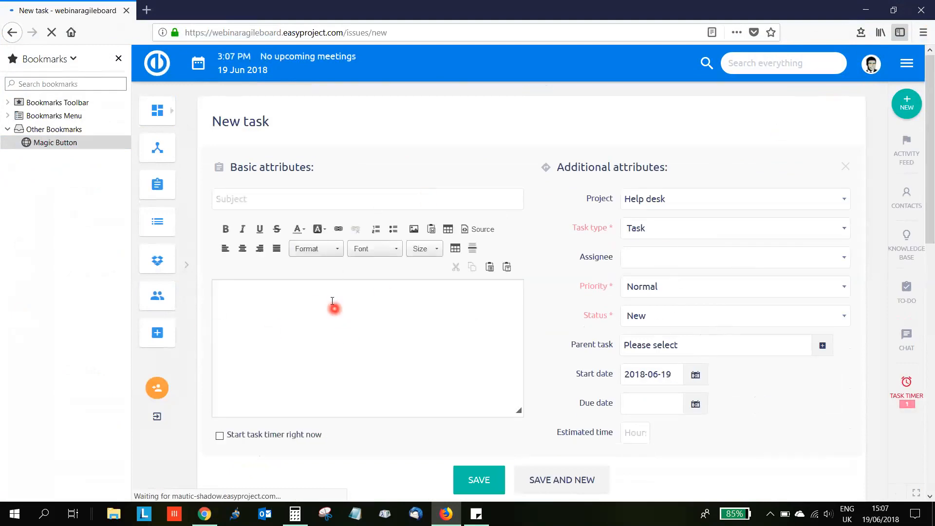
pyautogui.click(316, 200)
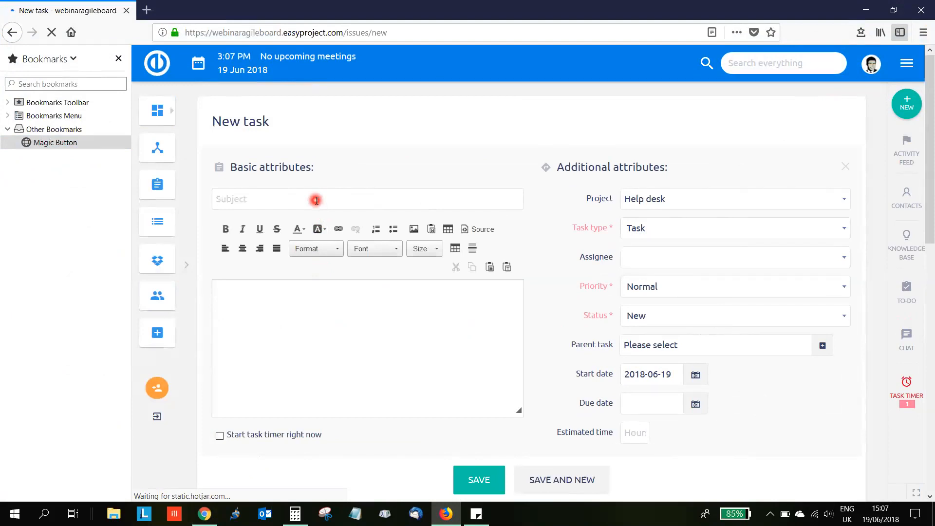
pyautogui.write('Issues')
pyautogui.press('BackSpace')
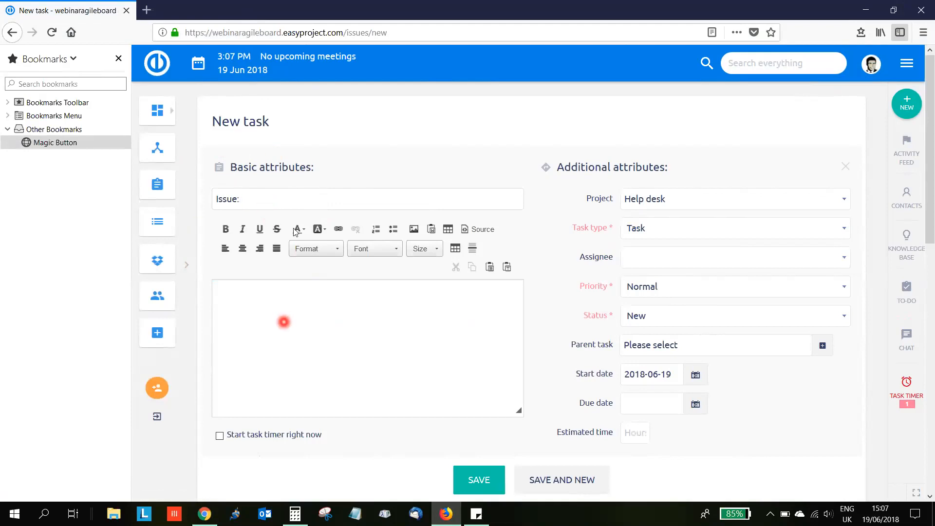
# Step: Fill the task description with the lines "Product:" and "Version:"
pyautogui.click(434, 320)
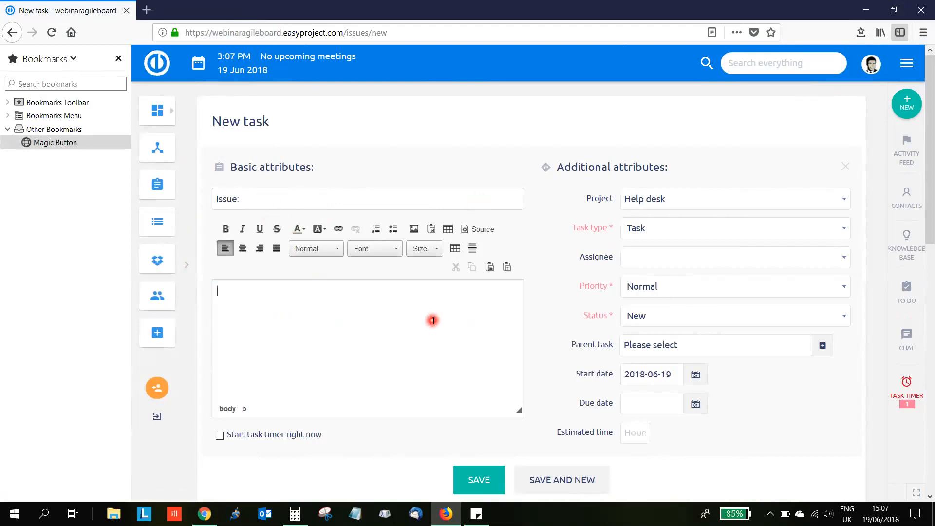
pyautogui.write('Product:')
pyautogui.press('Return')
pyautogui.write('V')
pyautogui.press('BackSpace')
pyautogui.write('Version:')
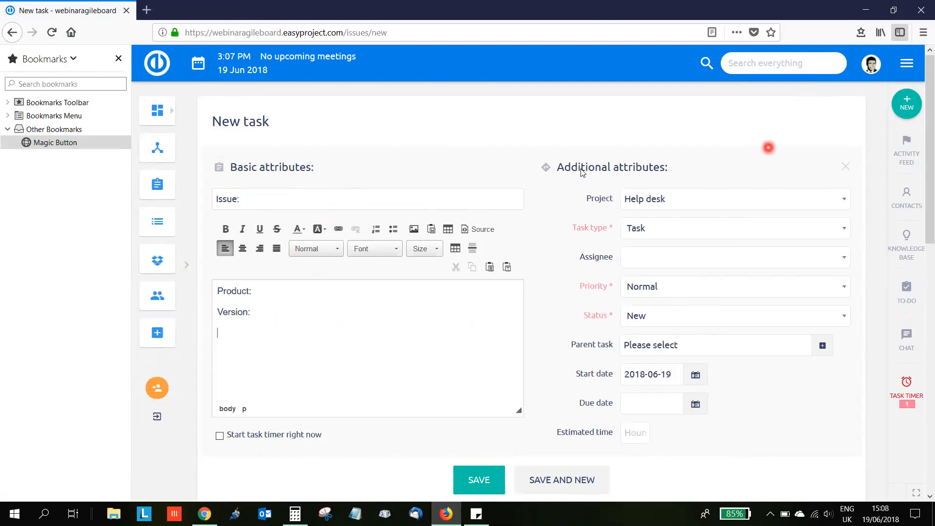
# Step: Set the new task's type to Helpdesk ticket and review the project and the remaining form fields
pyautogui.click(682, 197)
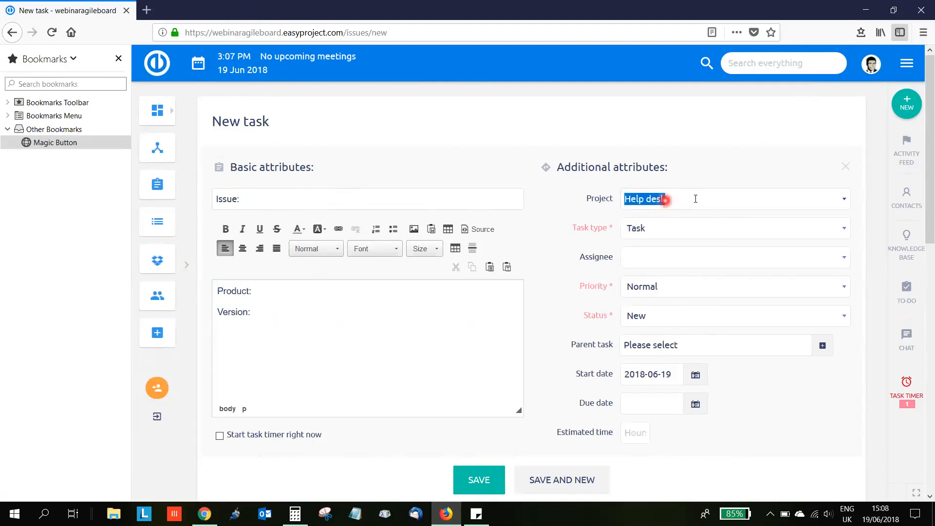
pyautogui.click(668, 230)
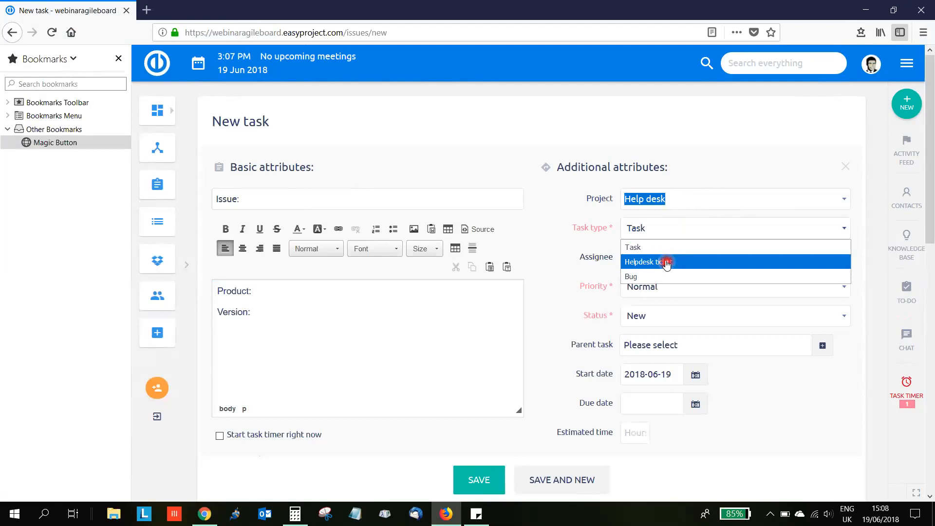
pyautogui.click(667, 262)
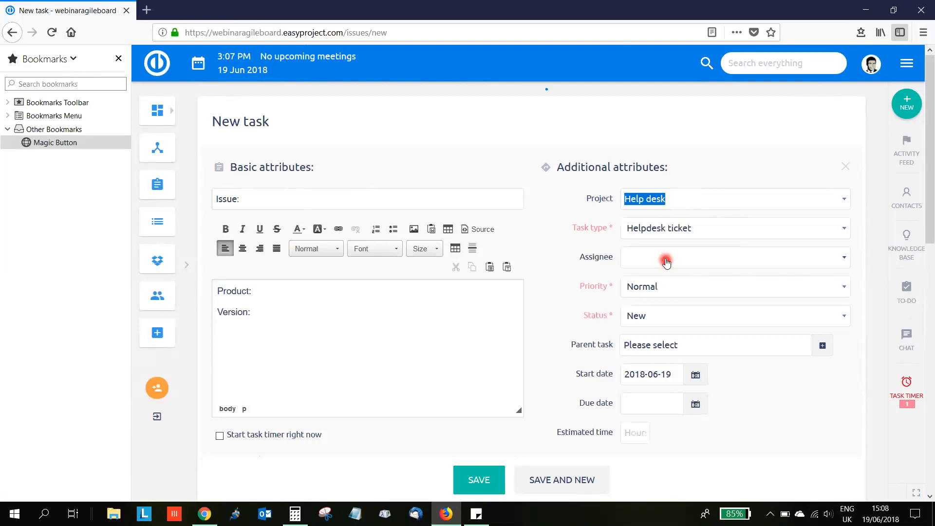
pyautogui.scroll(-4, 716, 358)
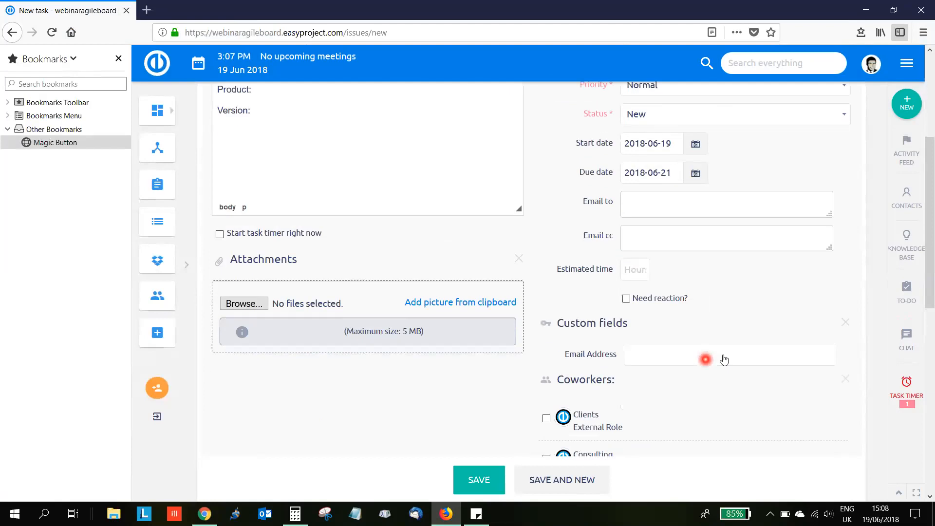
pyautogui.scroll(3, 716, 393)
pyautogui.scroll(-1, 716, 392)
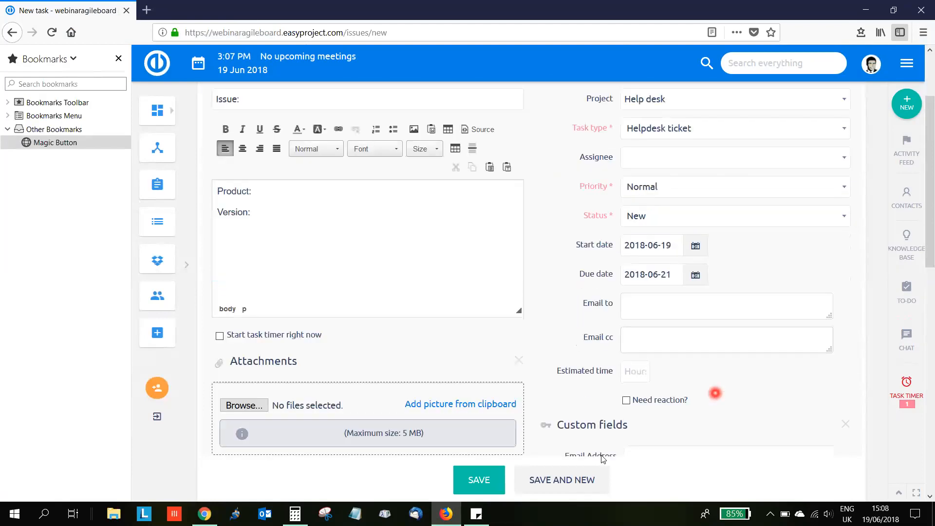
pyautogui.scroll(-5, 715, 393)
pyautogui.scroll(4, 672, 397)
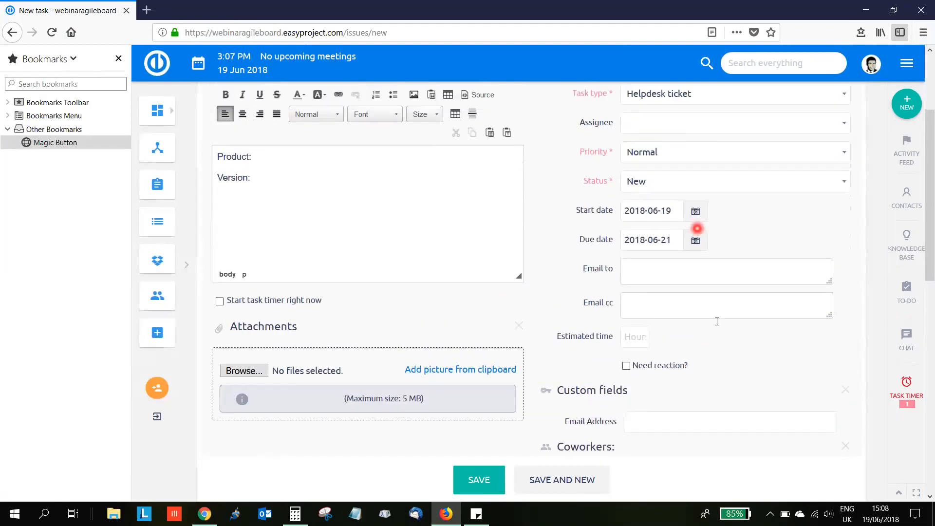
pyautogui.scroll(3, 717, 325)
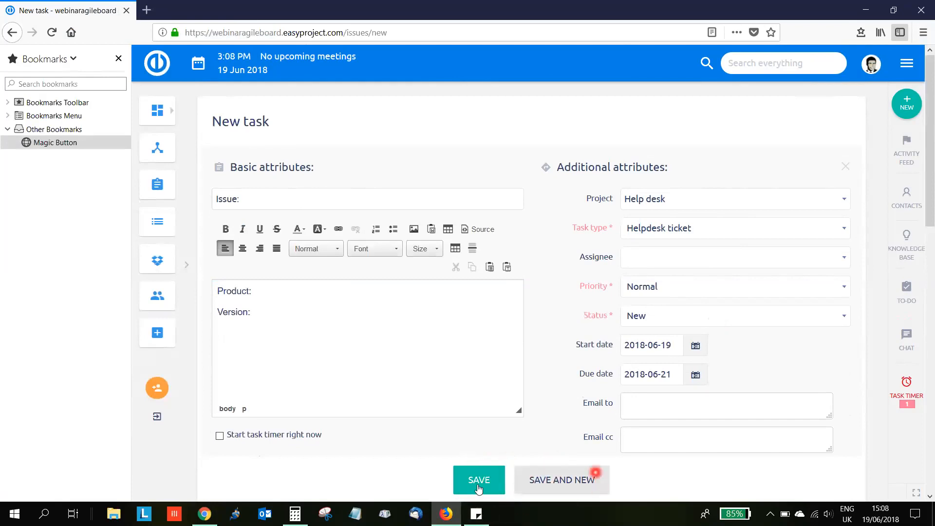
# Step: Generate the template URL from the filled task form with the Magic Button bookmark, copy it and dismiss the message
pyautogui.click(45, 144)
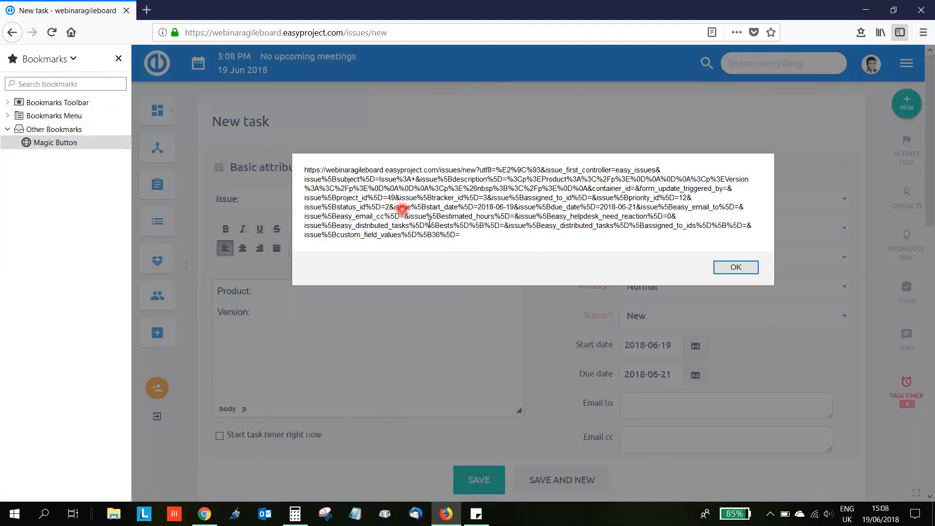
pyautogui.moveTo(457, 235); pyautogui.dragTo(300, 167)
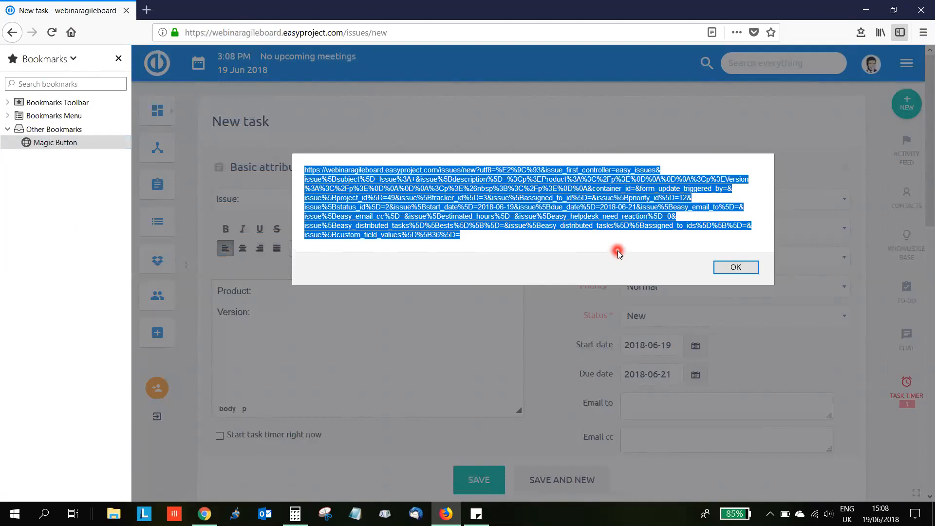
pyautogui.click(747, 268)
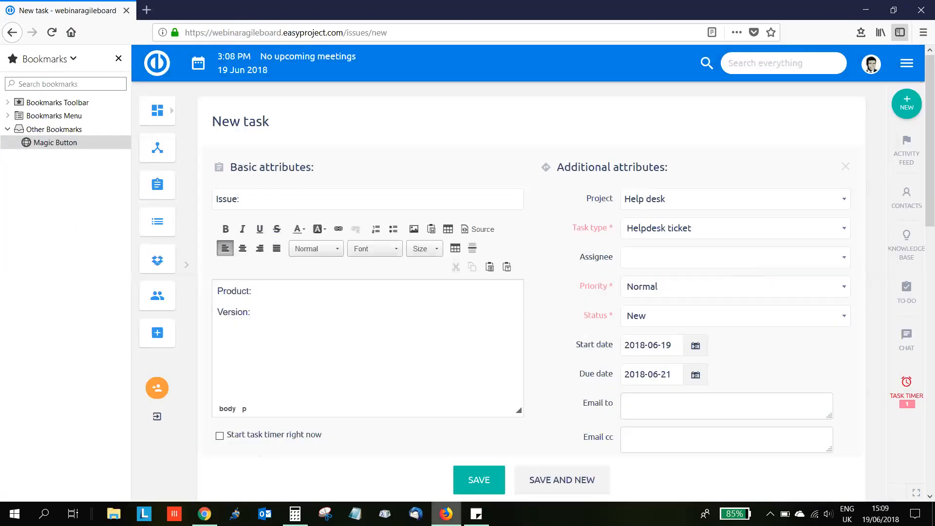
# Step: Switch to Chrome, expand the main menu and open the dashboard's Template button link in a new browser tab, switching to it
pyautogui.click(205, 514)
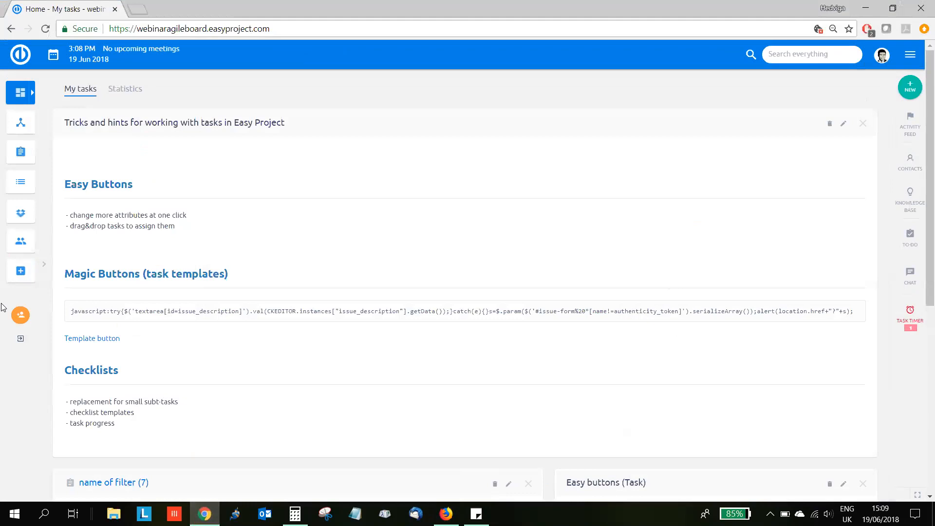
pyautogui.click(41, 269)
pyautogui.click(205, 349)
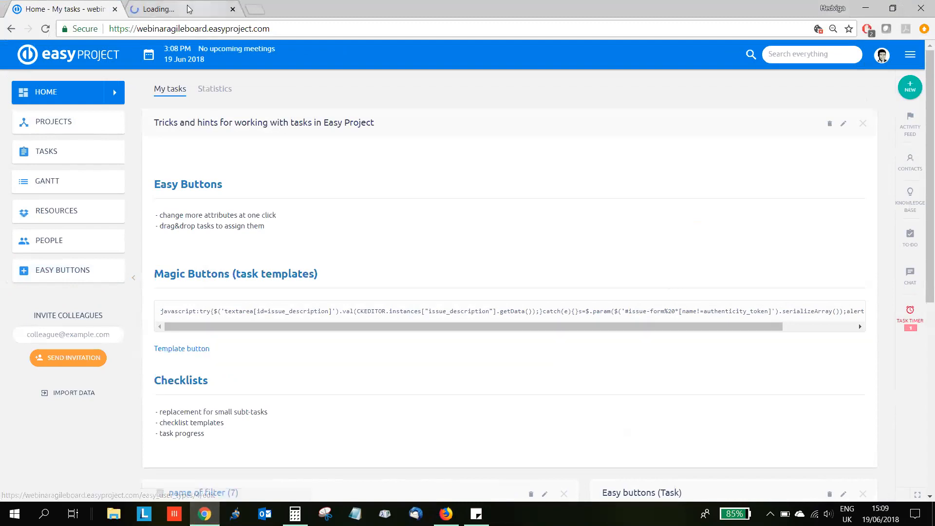
pyautogui.click(194, 7)
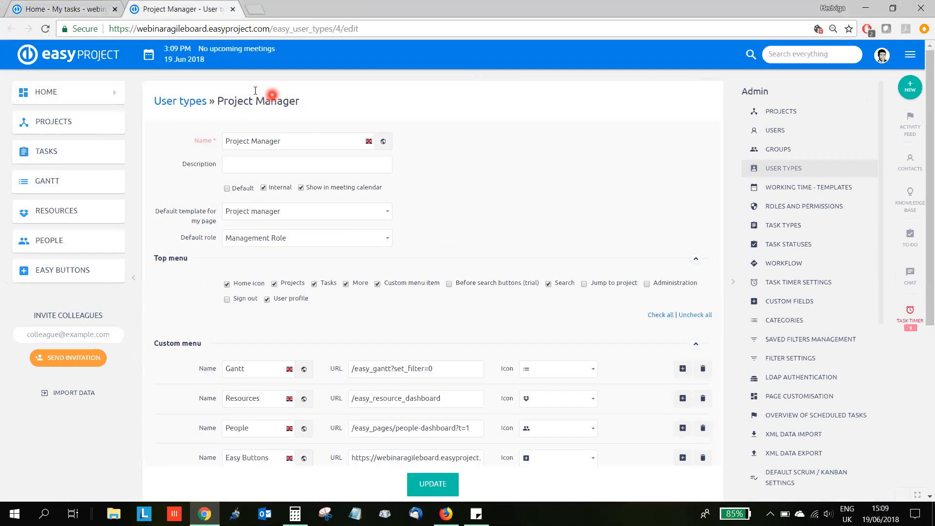
# Step: Add a custom menu item named "Template" to the Project Manager user type, with the copied template URL and the four-squares icon
pyautogui.scroll(-1, 458, 283)
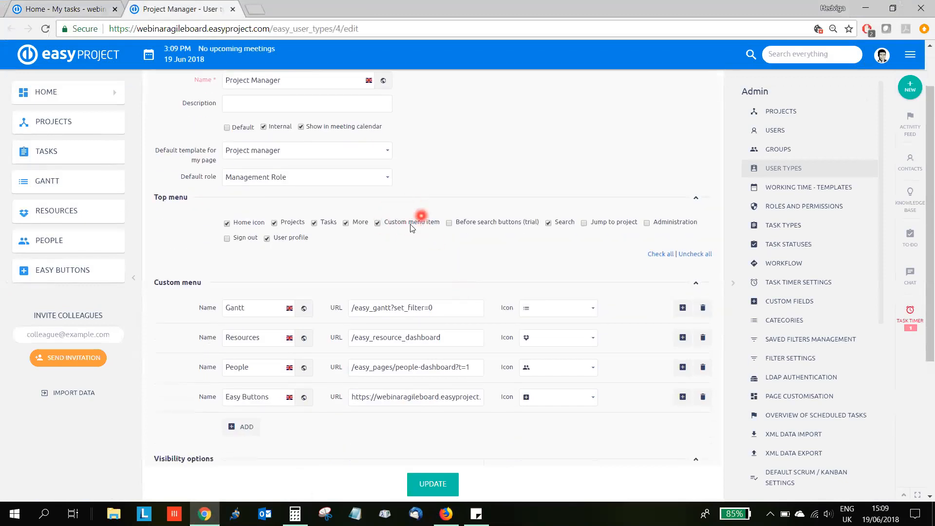
pyautogui.click(241, 426)
pyautogui.click(240, 427)
pyautogui.write('Template')
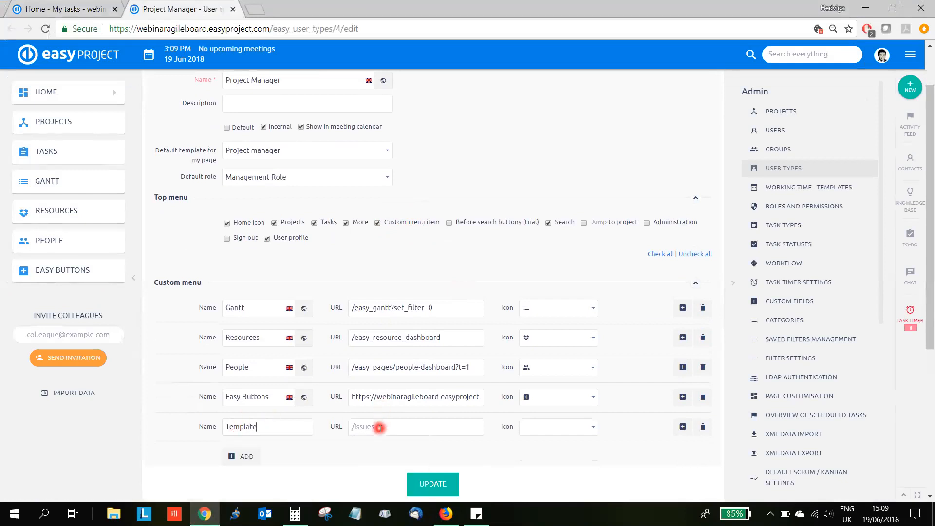
pyautogui.hotkey('ctrl', 'v')
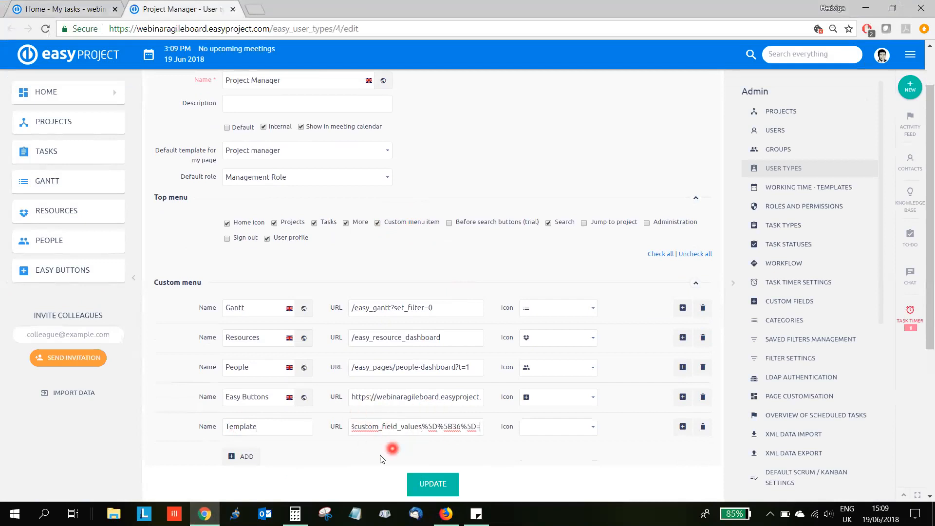
pyautogui.scroll(-1, 606, 415)
pyautogui.click(591, 371)
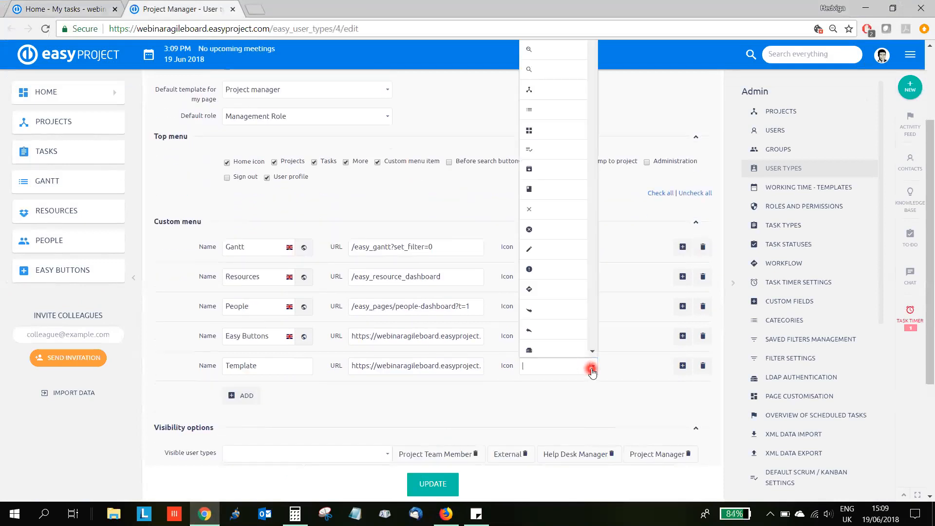
pyautogui.click(559, 147)
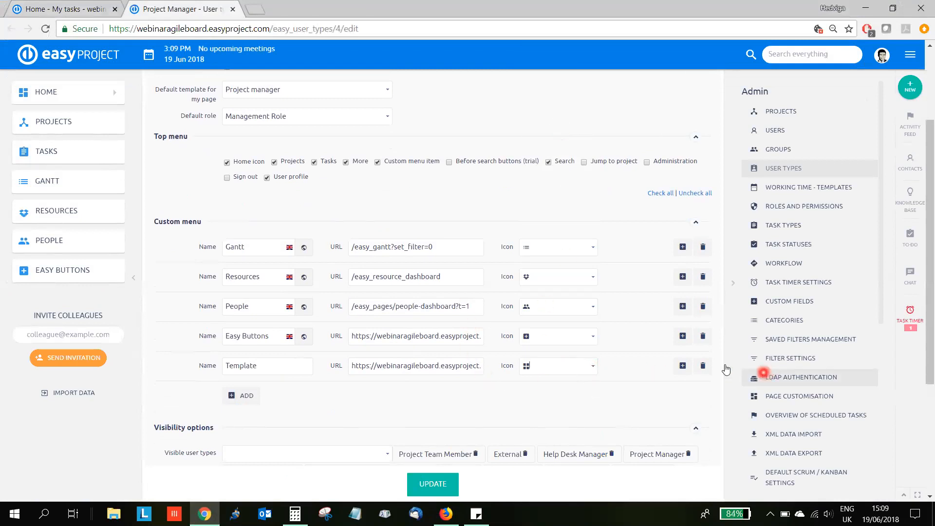
# Step: Save the Project Manager user type and check the prefilled task form behind its new Template menu item, closing that browser tab
pyautogui.click(245, 396)
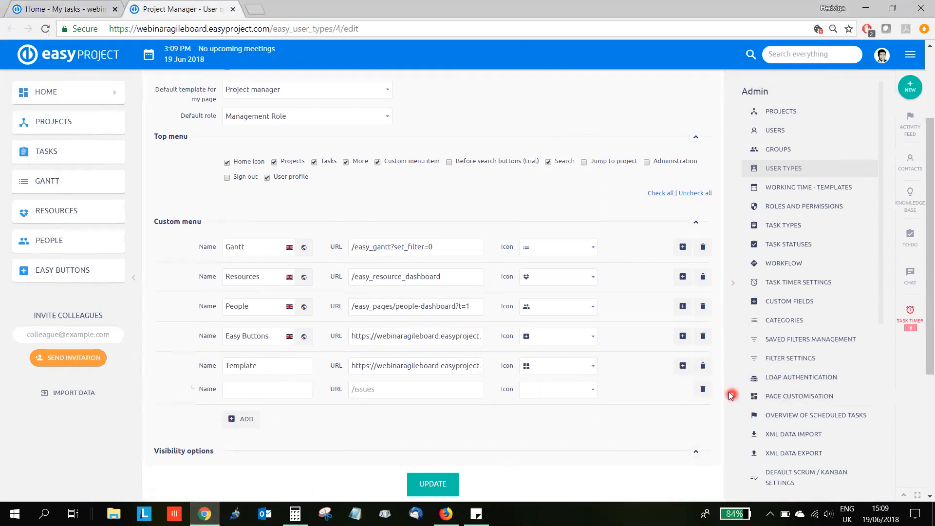
pyautogui.click(702, 388)
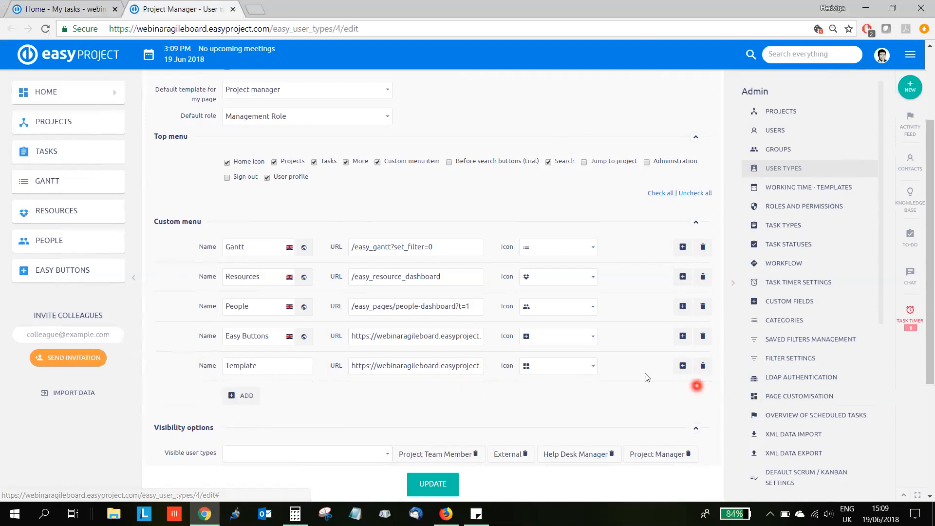
pyautogui.click(432, 484)
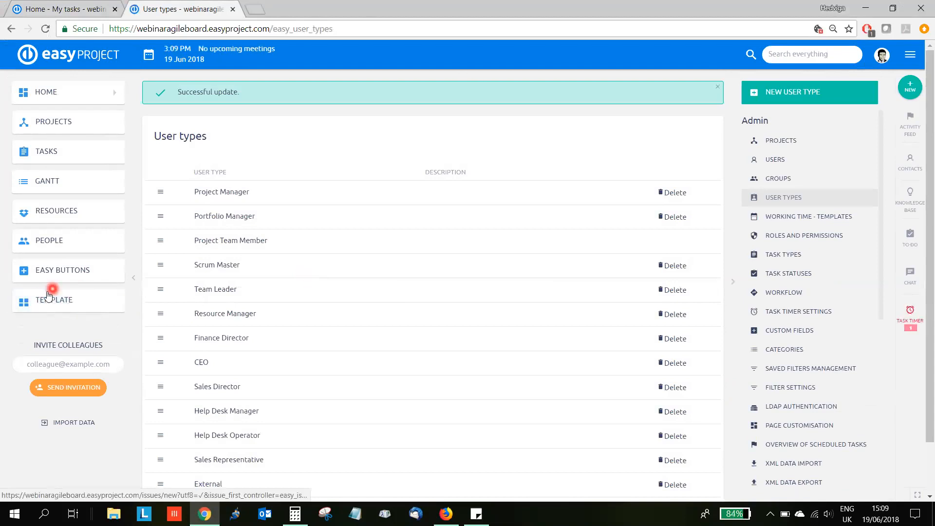
pyautogui.click(48, 312)
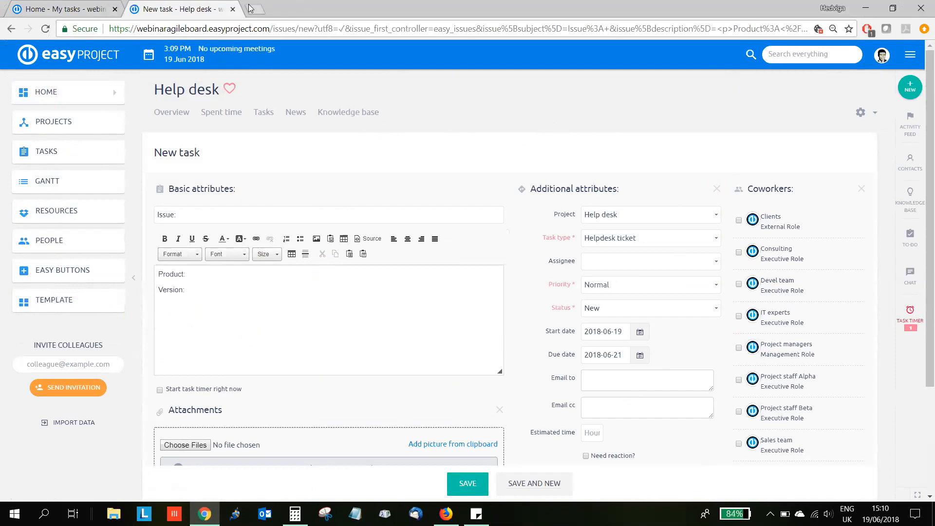
pyautogui.click(235, 9)
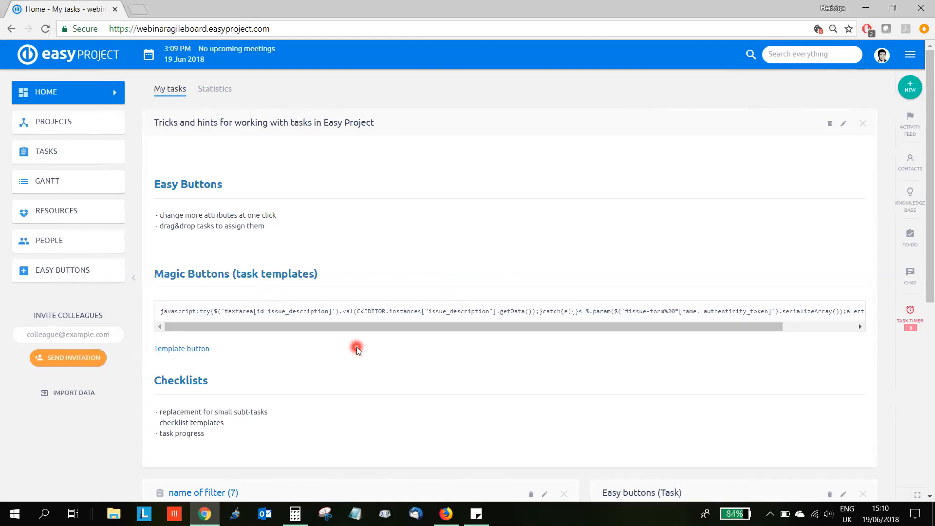
# Step: Switch to Firefox, generate the template URL again with the Magic Button bookmark, select its text and dismiss the message
pyautogui.scroll(-1, 355, 349)
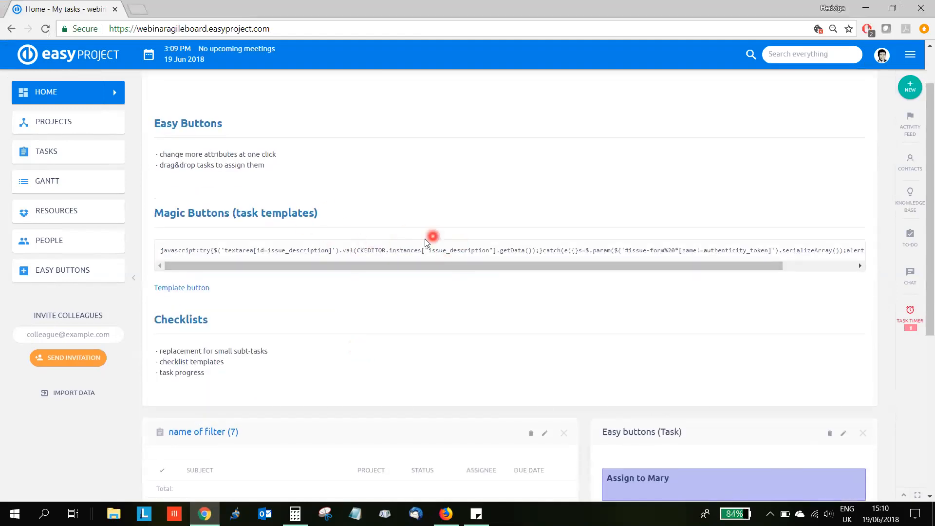
pyautogui.click(446, 514)
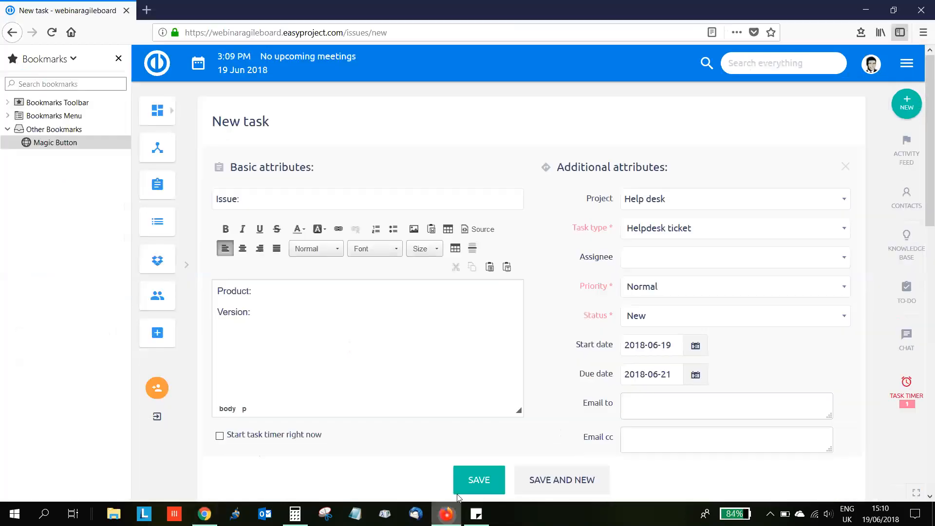
pyautogui.click(69, 143)
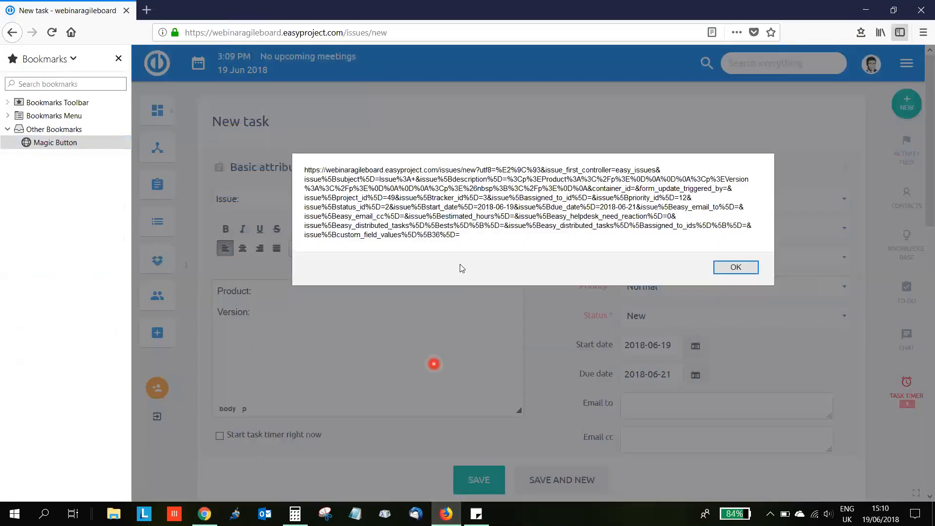
pyautogui.moveTo(460, 236); pyautogui.dragTo(372, 227)
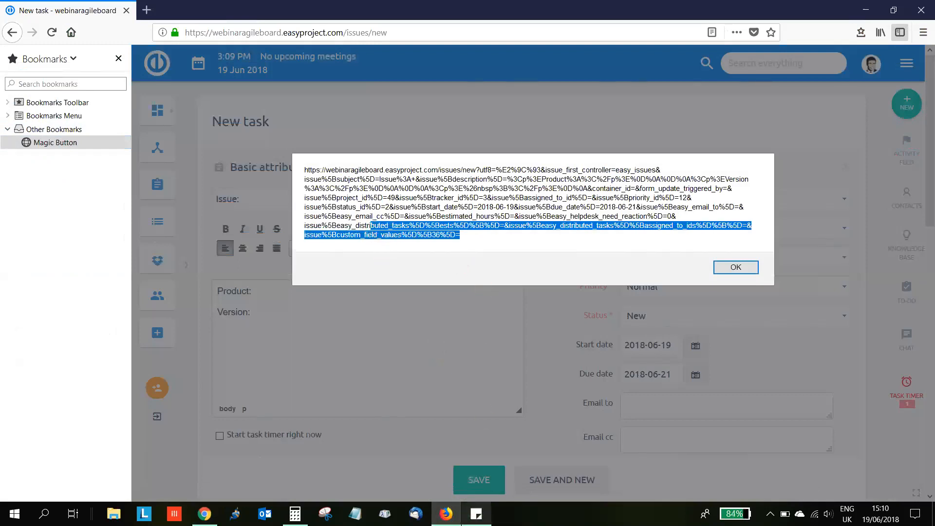
pyautogui.click(473, 238)
pyautogui.moveTo(473, 238); pyautogui.dragTo(304, 165)
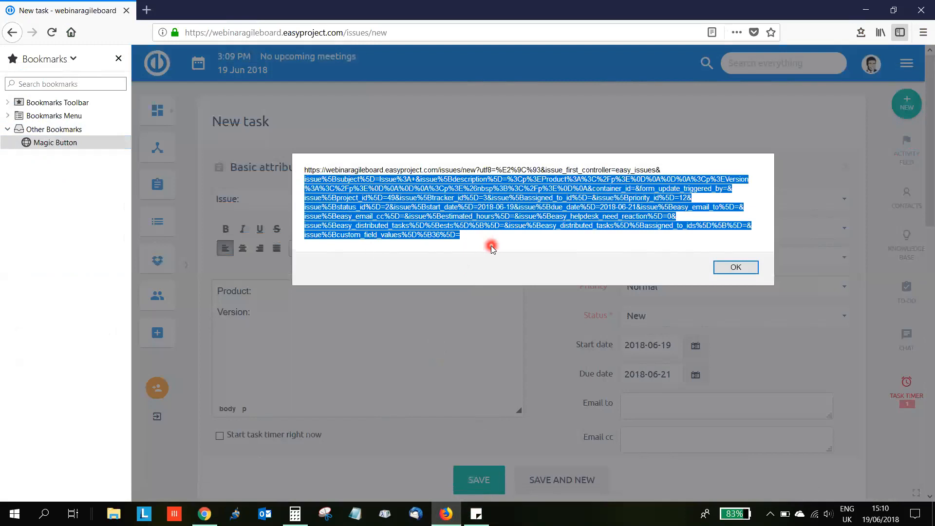
pyautogui.click(733, 268)
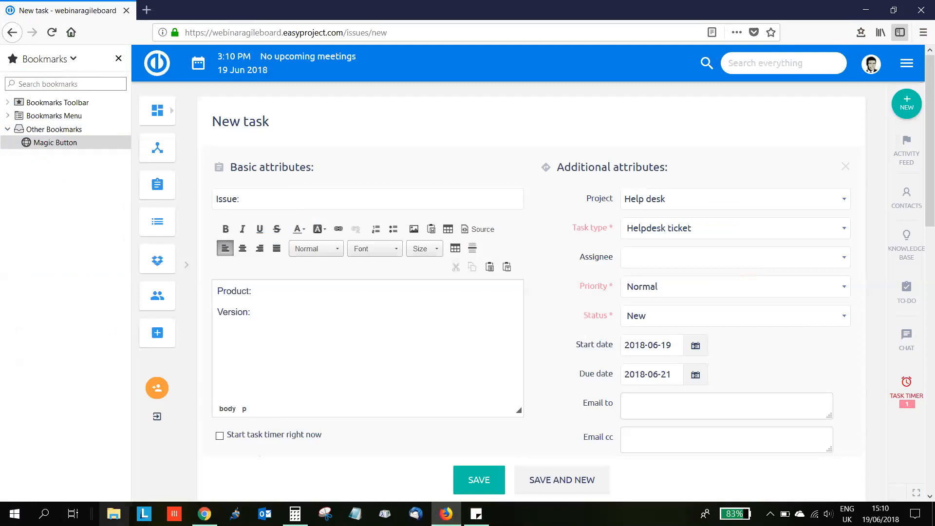
# Step: Switch back to Chrome and open the dashboard's Checklists link in a new browser tab, switching to it
pyautogui.click(204, 514)
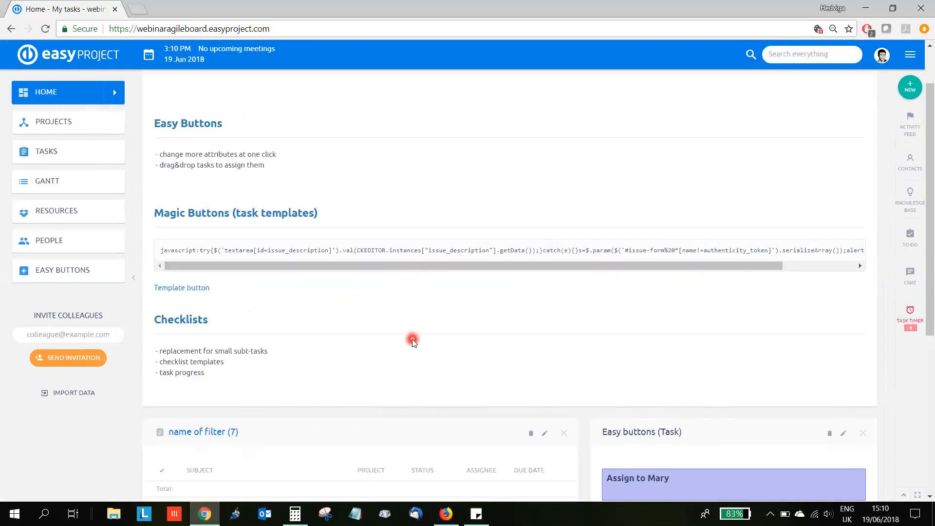
pyautogui.scroll(-2, 413, 343)
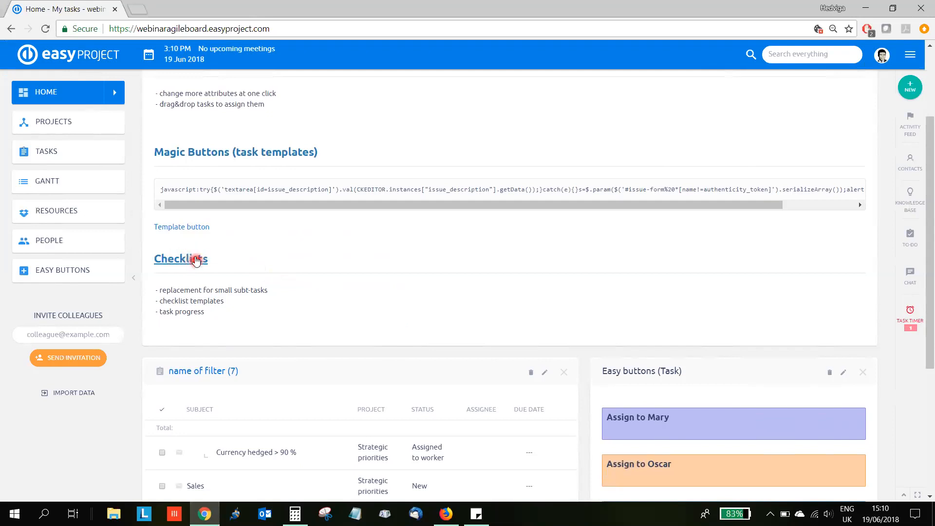
pyautogui.keyDown('ctrl'); pyautogui.click(192, 263); pyautogui.keyUp('ctrl')
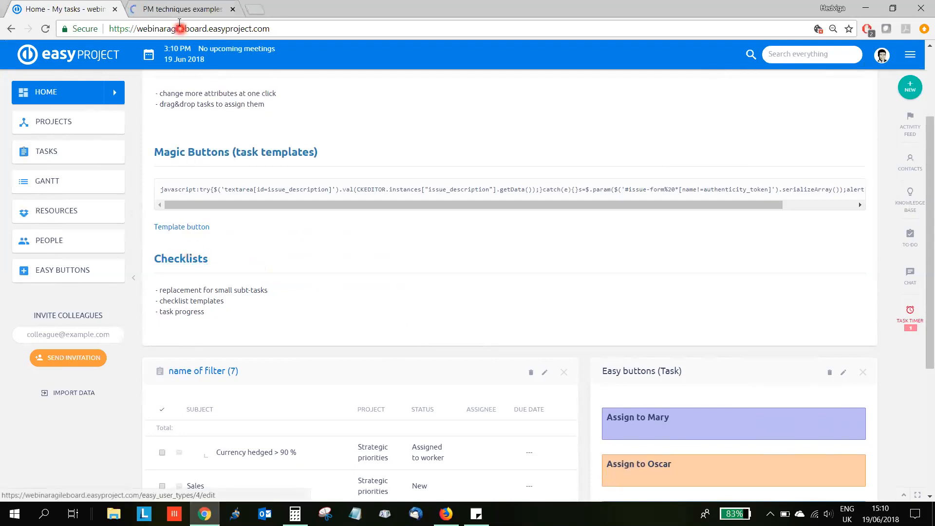
pyautogui.click(174, 13)
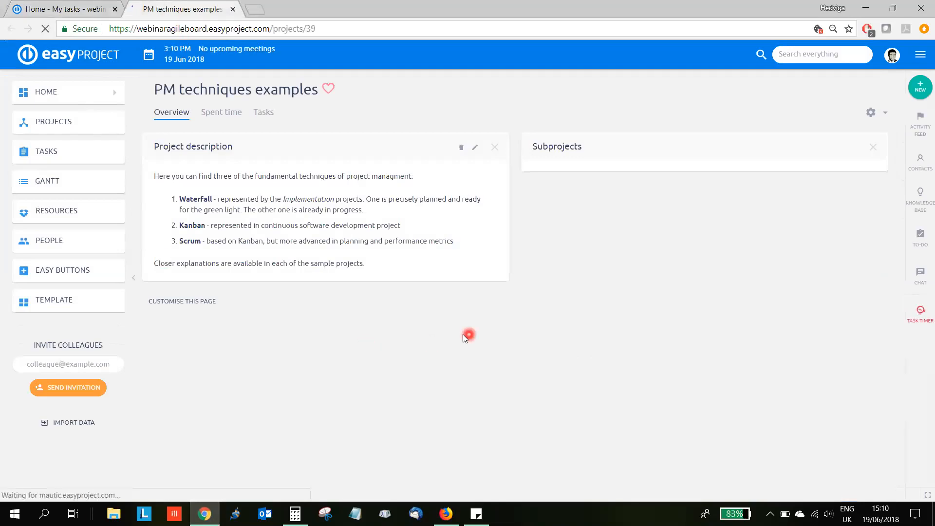
pyautogui.click(873, 116)
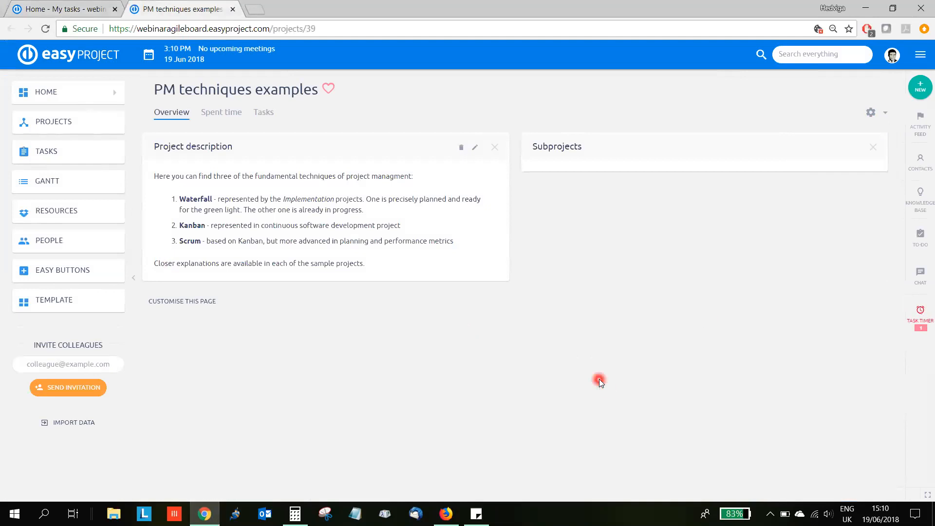
# Step: Start a new task in the PM techniques examples project with the subject "new task"
pyautogui.click(265, 113)
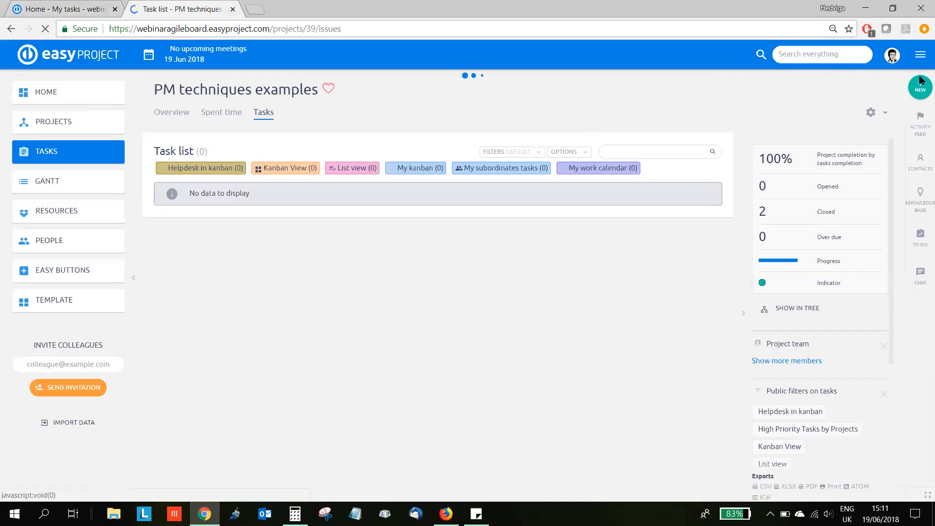
pyautogui.click(919, 83)
pyautogui.click(852, 84)
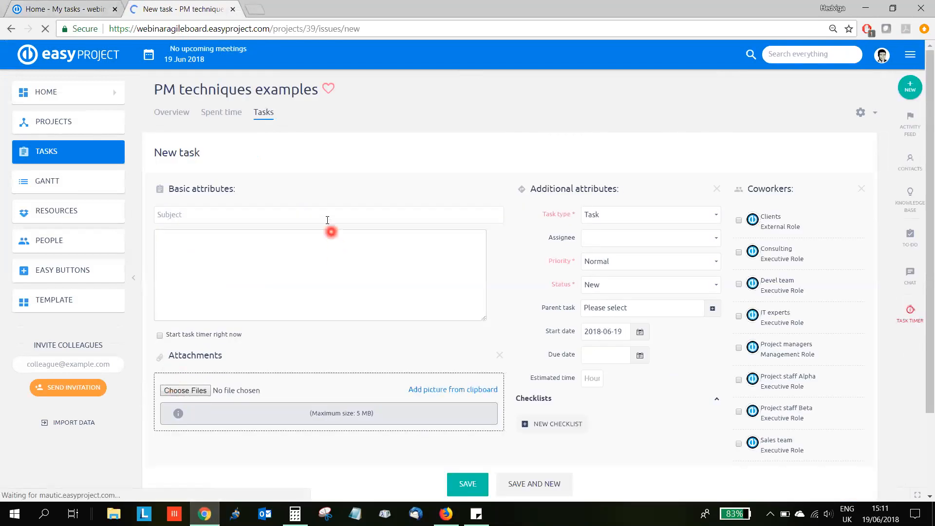
pyautogui.write('new task')
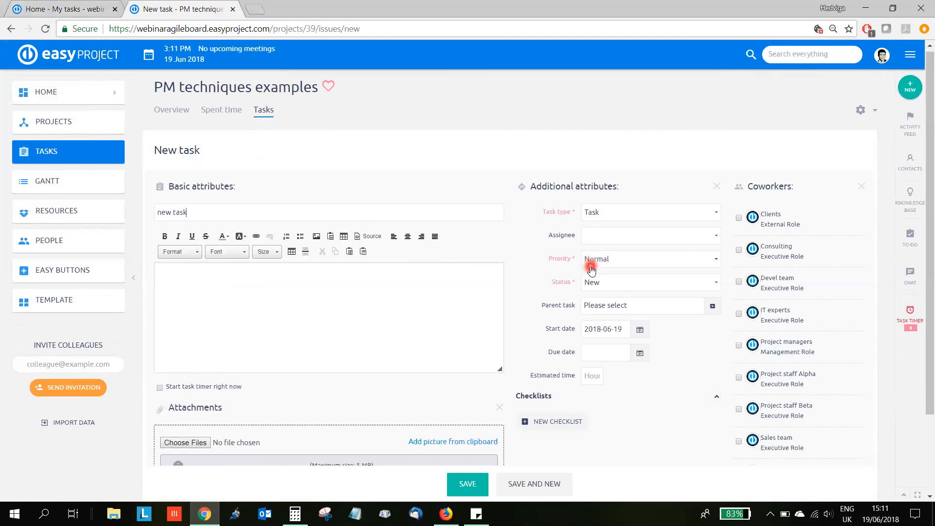
# Step: Add two checklists to the new task and fill the first one, named "abc", with the items call, meeting and quote
pyautogui.scroll(-2, 592, 312)
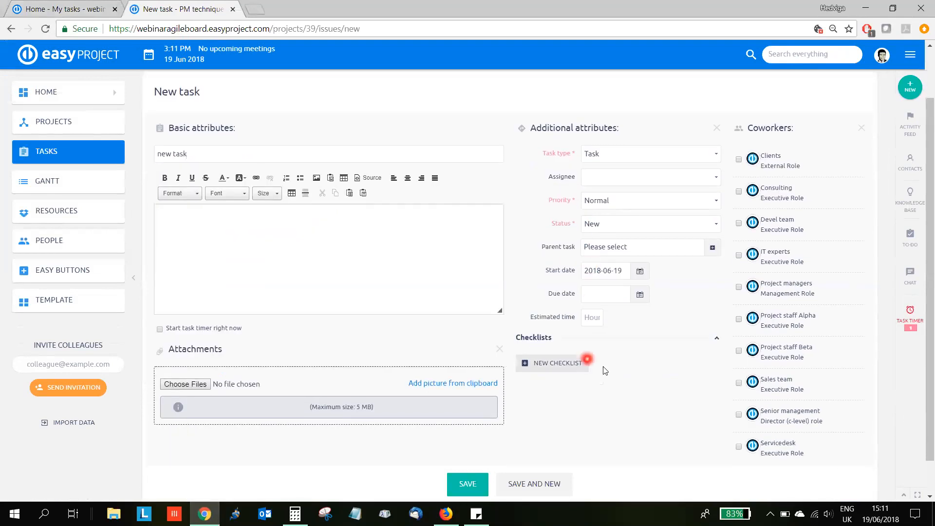
pyautogui.scroll(-1, 565, 336)
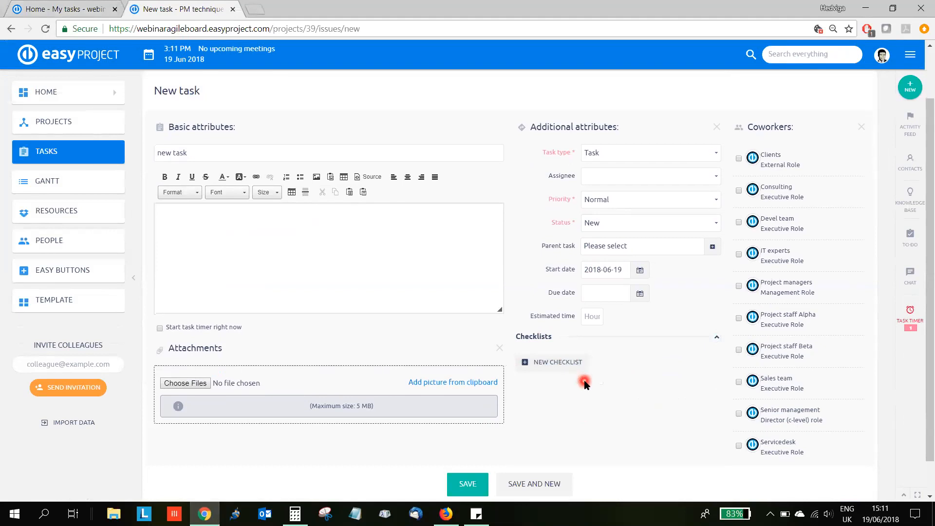
pyautogui.click(565, 336)
pyautogui.scroll(-1, 623, 401)
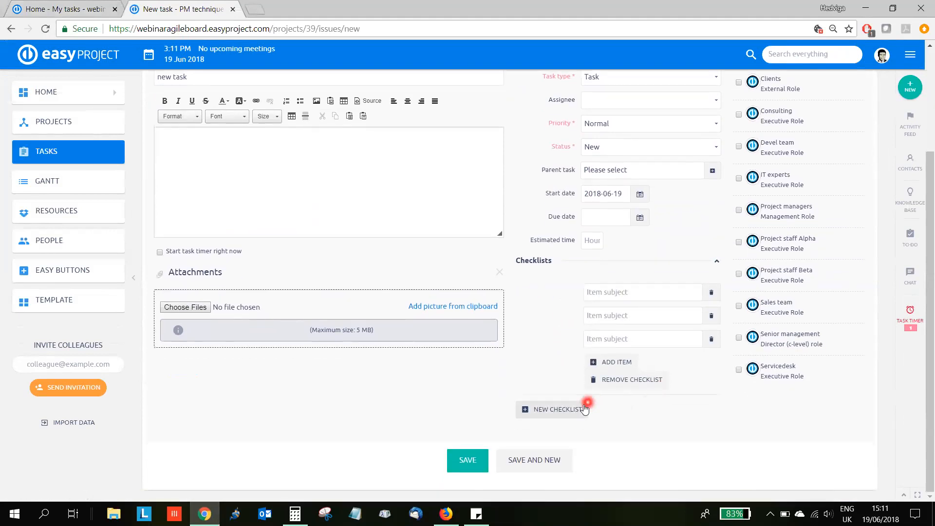
pyautogui.click(587, 407)
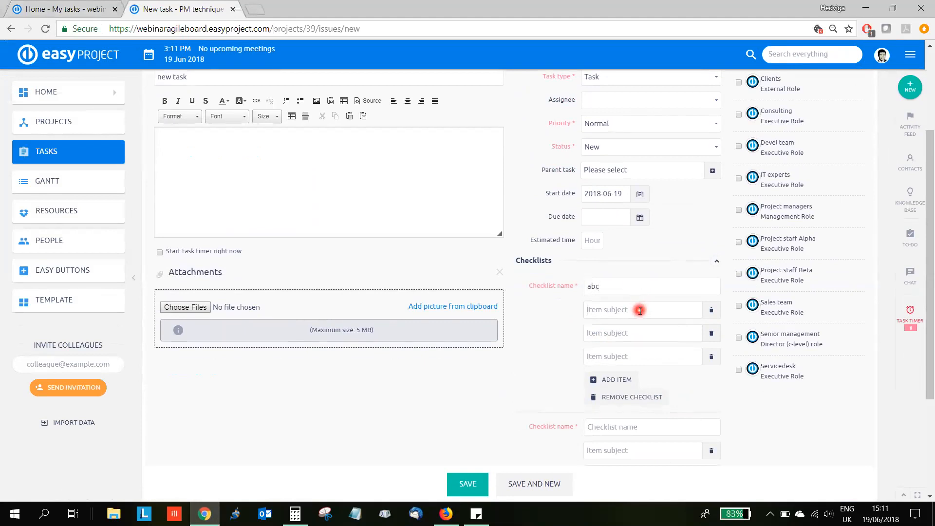
pyautogui.click(640, 310)
pyautogui.write('a')
pyautogui.click(641, 336)
pyautogui.click(628, 332)
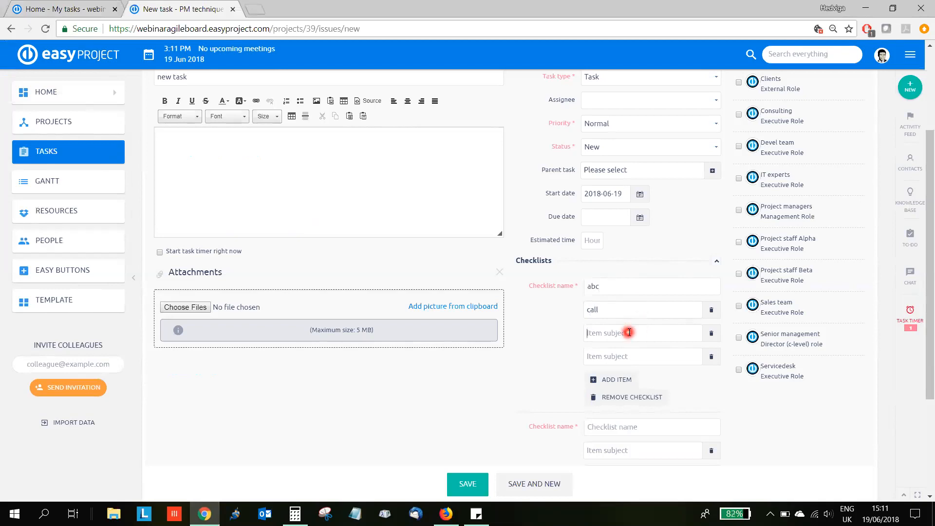
pyautogui.click(632, 356)
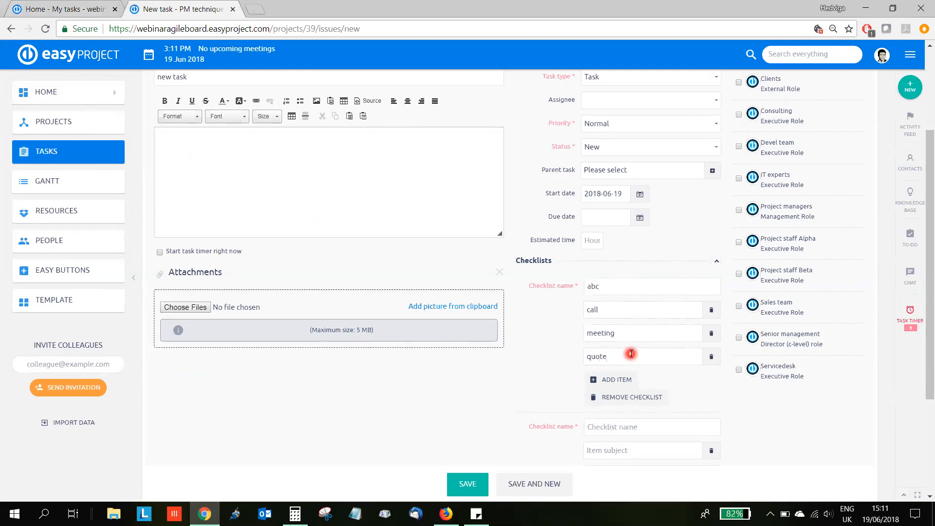
# Step: Name the second checklist "product" and fill in its items a, b and c
pyautogui.scroll(-2, 643, 363)
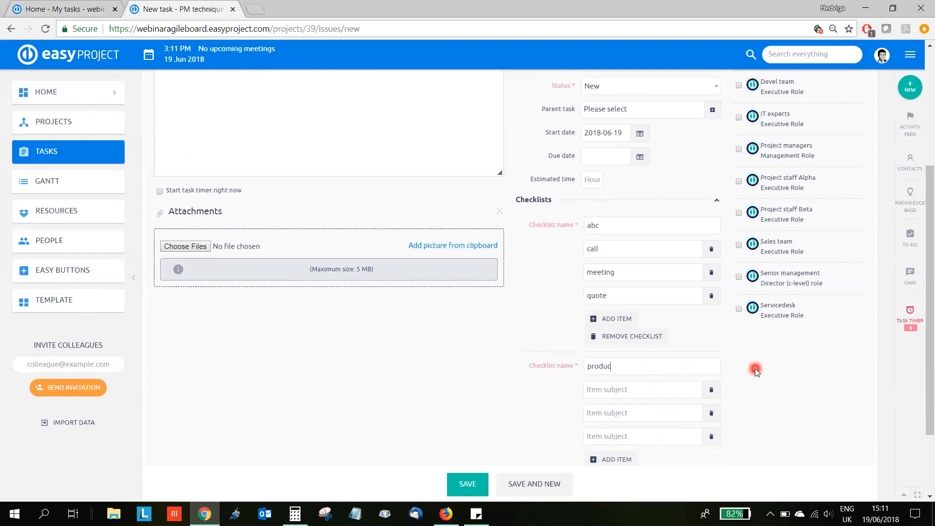
pyautogui.scroll(-2, 673, 331)
pyautogui.click(645, 292)
pyautogui.write('a')
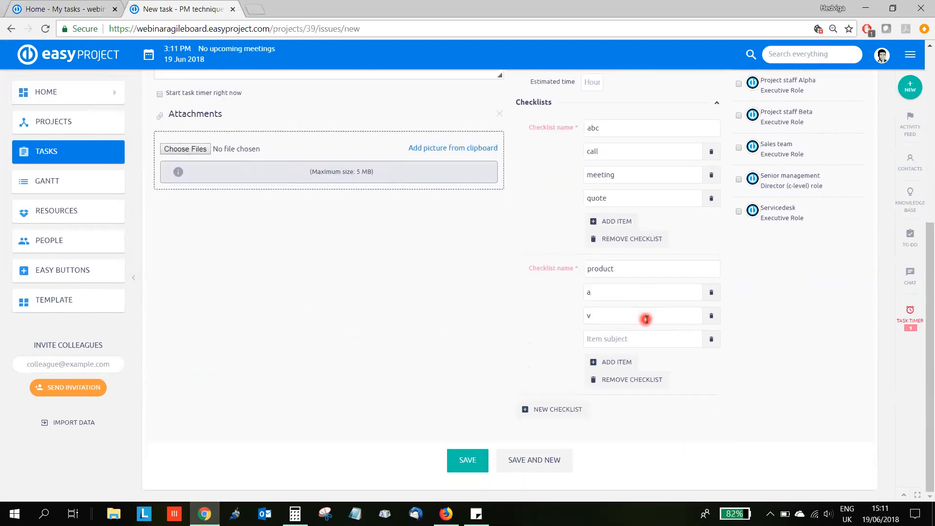
pyautogui.click(649, 337)
pyautogui.write('c')
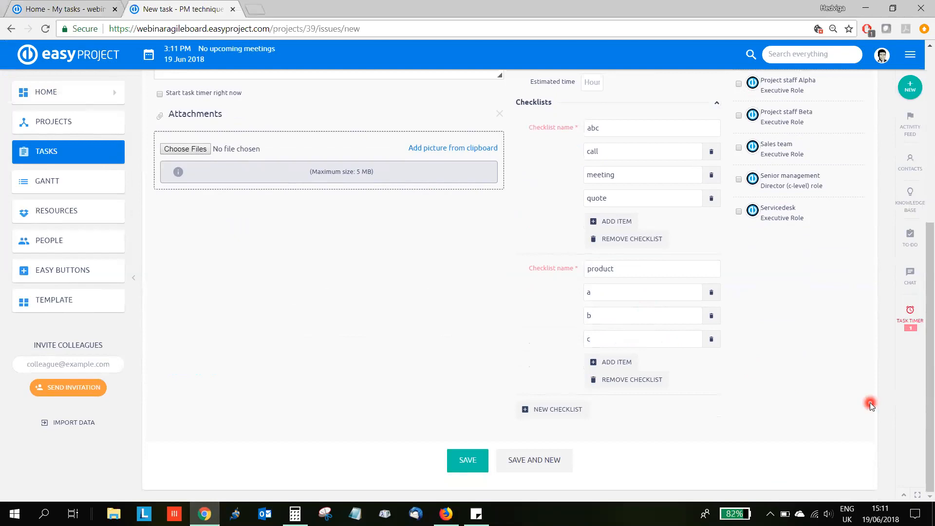
# Step: Save the new task and expand the Checklist section on its detail page
pyautogui.click(466, 467)
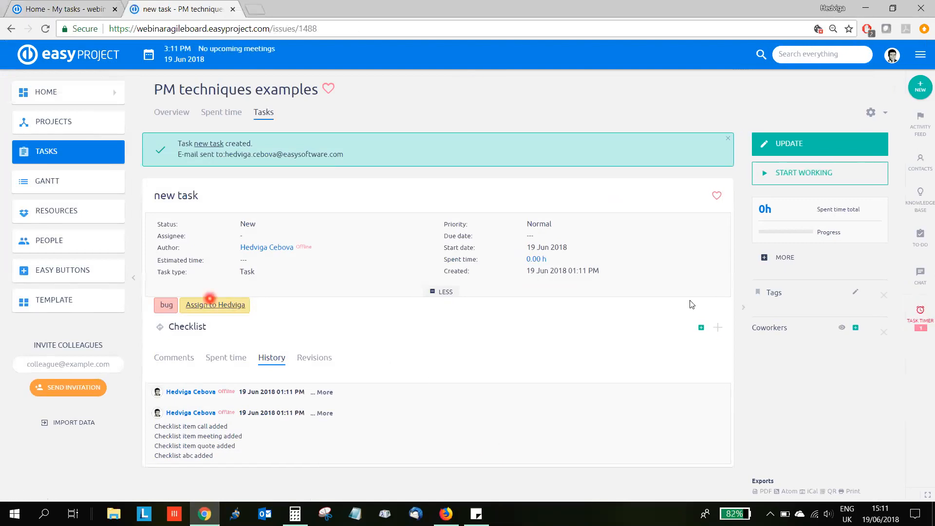
pyautogui.click(716, 327)
pyautogui.scroll(-2, 252, 344)
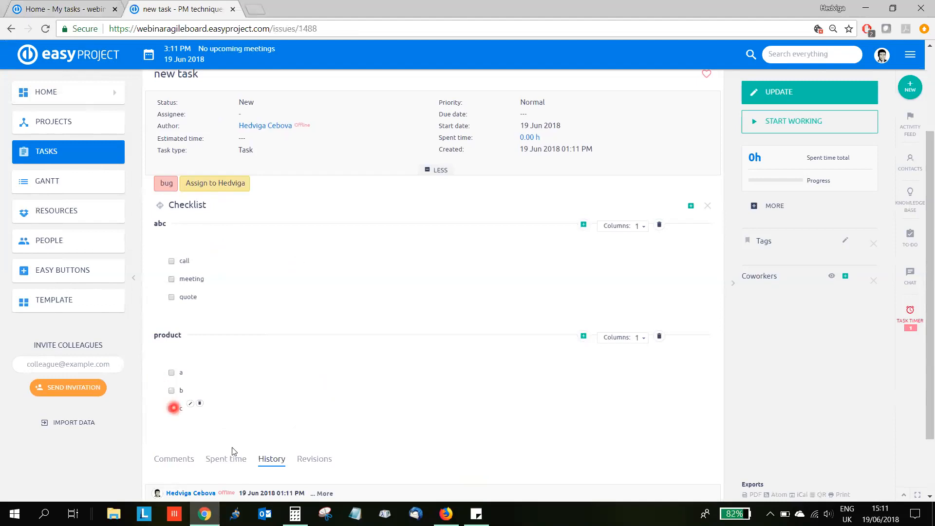
# Step: Tick off the checklist items b and meeting, and display both the abc and product checklists in 4 columns
pyautogui.click(184, 390)
pyautogui.click(195, 277)
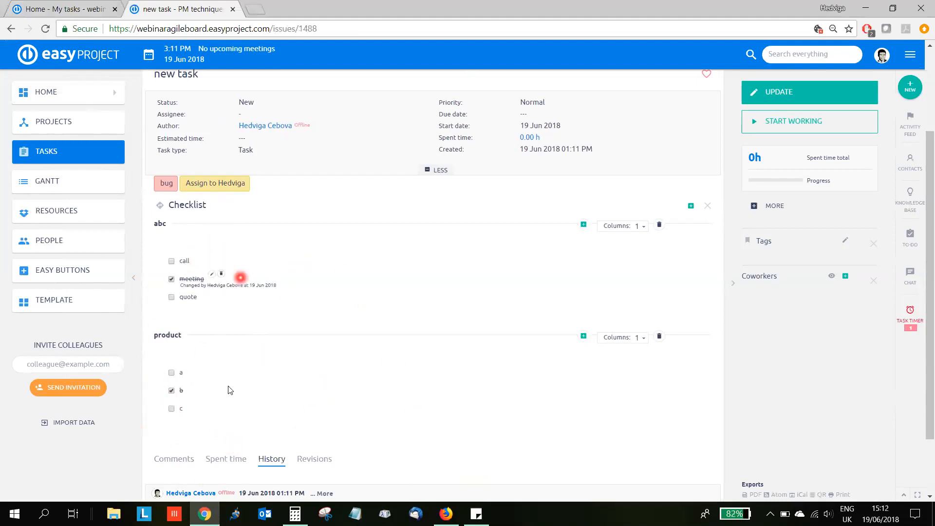
pyautogui.click(638, 232)
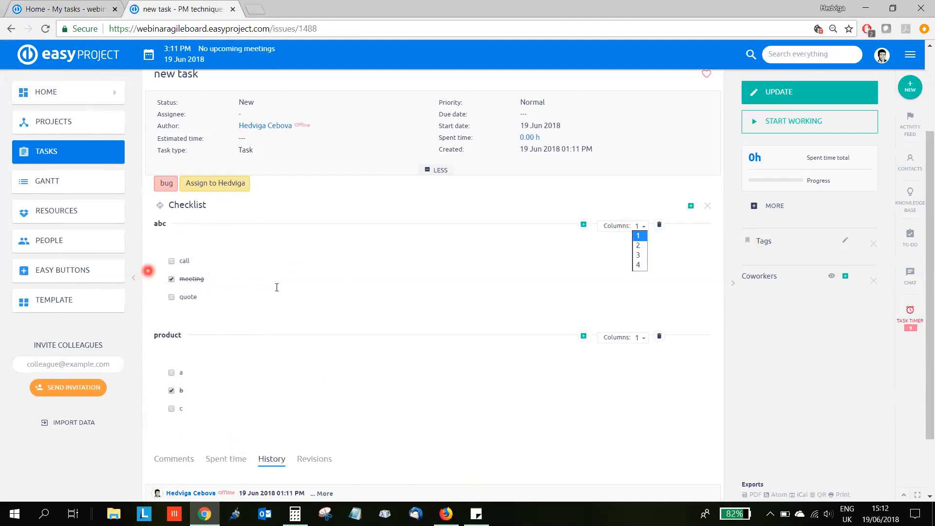
pyautogui.click(638, 264)
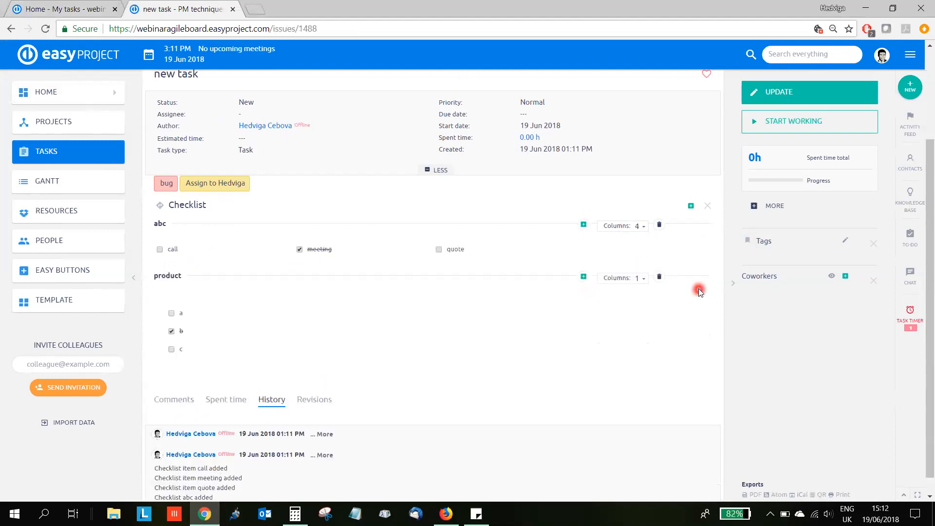
pyautogui.click(639, 278)
pyautogui.click(638, 318)
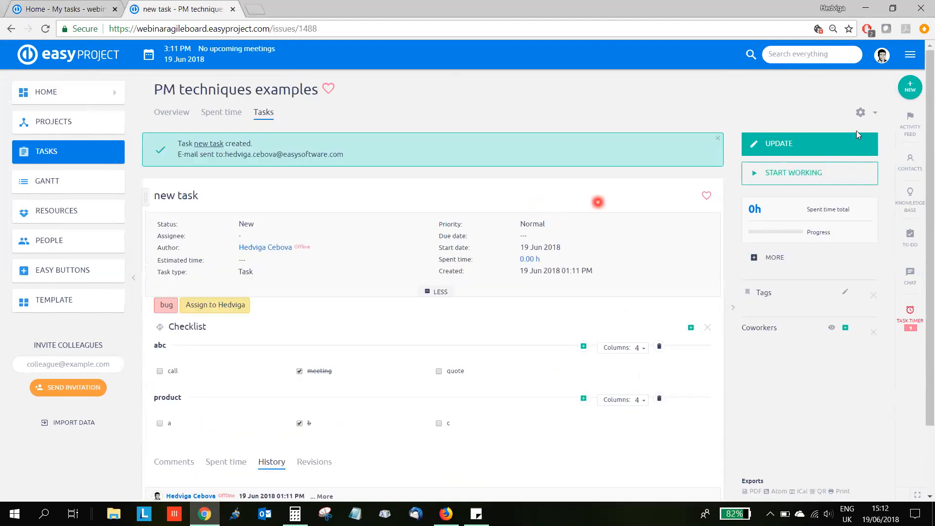
# Step: Open the checklist settings of the PM techniques examples project in a separate browser tab to view their options
pyautogui.click(861, 119)
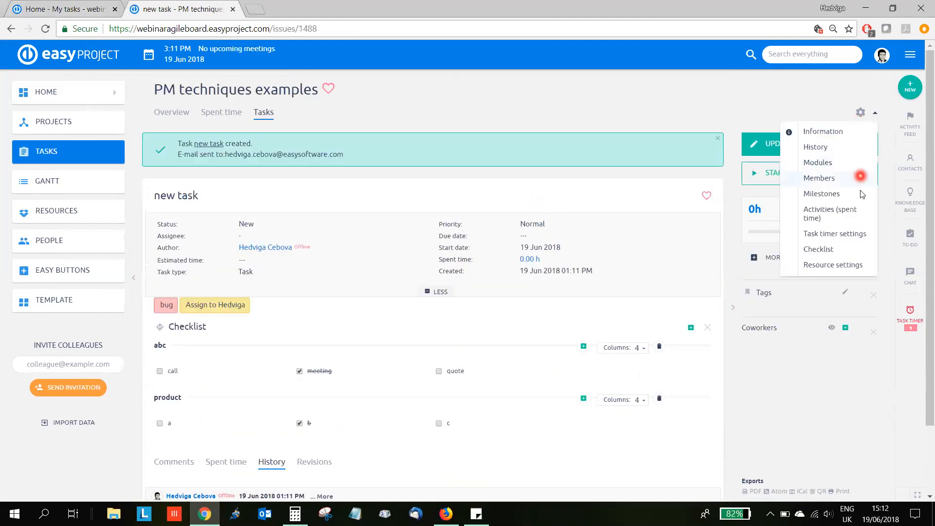
pyautogui.middleClick(825, 252)
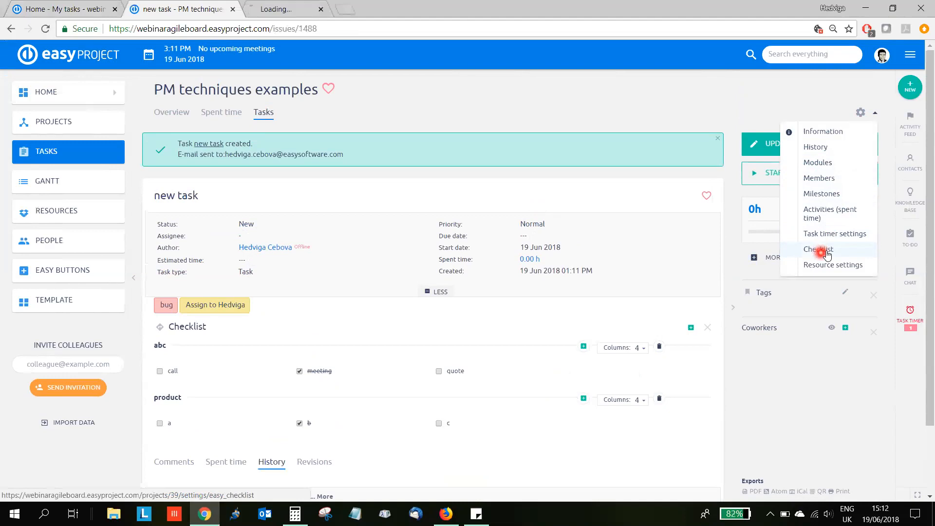
pyautogui.hotkey('ctrl', 'Tab')
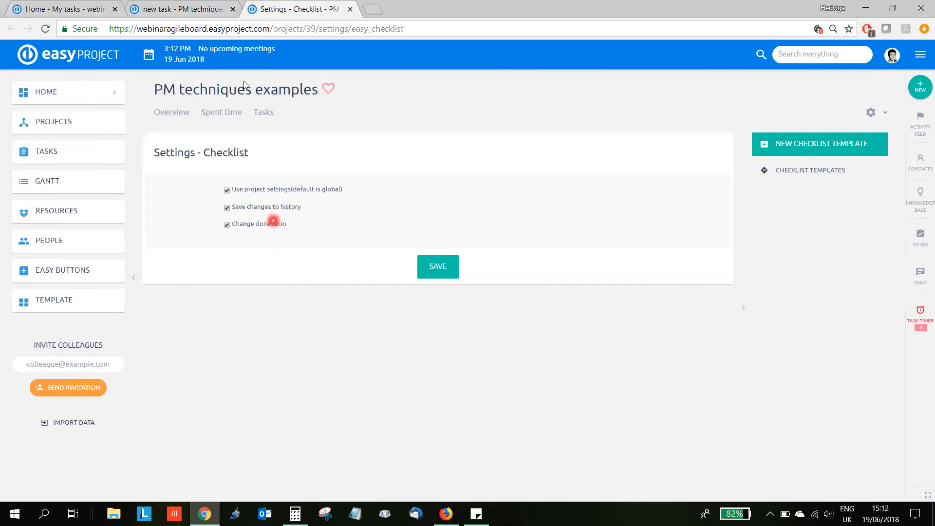
# Step: Return to the new task and expand its history entries to examine the recorded checklist changes
pyautogui.click(193, 9)
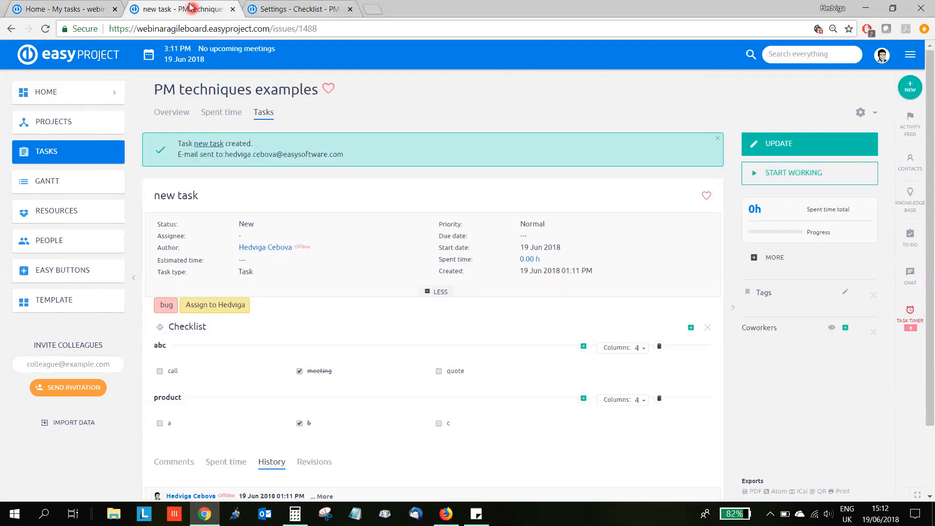
pyautogui.scroll(-1, 314, 358)
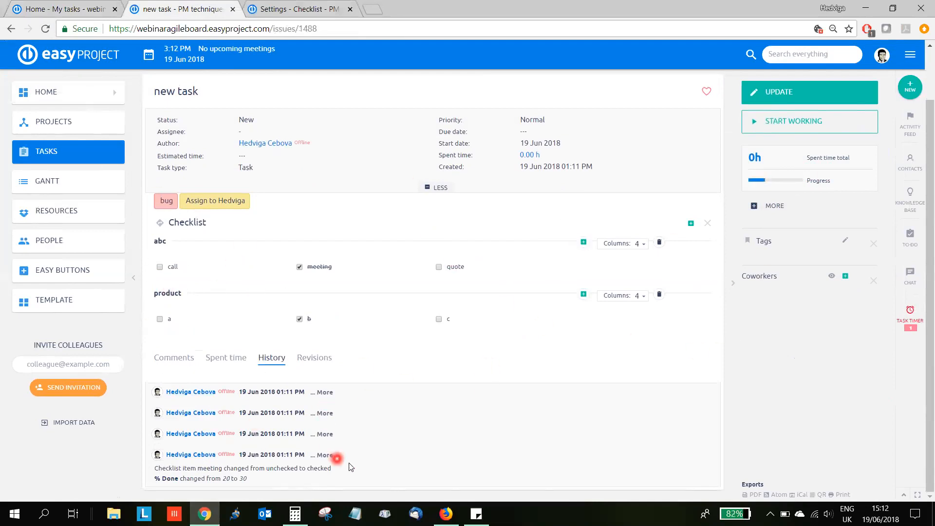
pyautogui.click(325, 433)
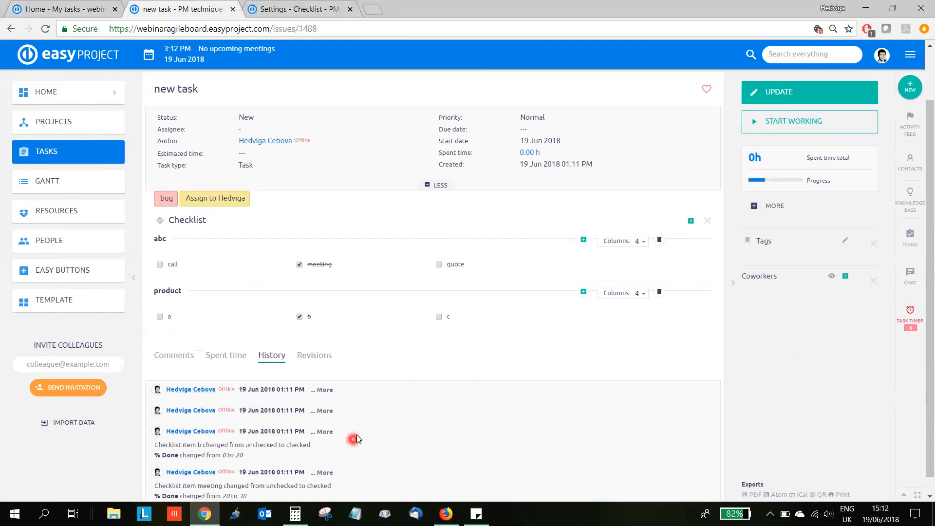
pyautogui.click(325, 411)
pyautogui.scroll(-1, 336, 416)
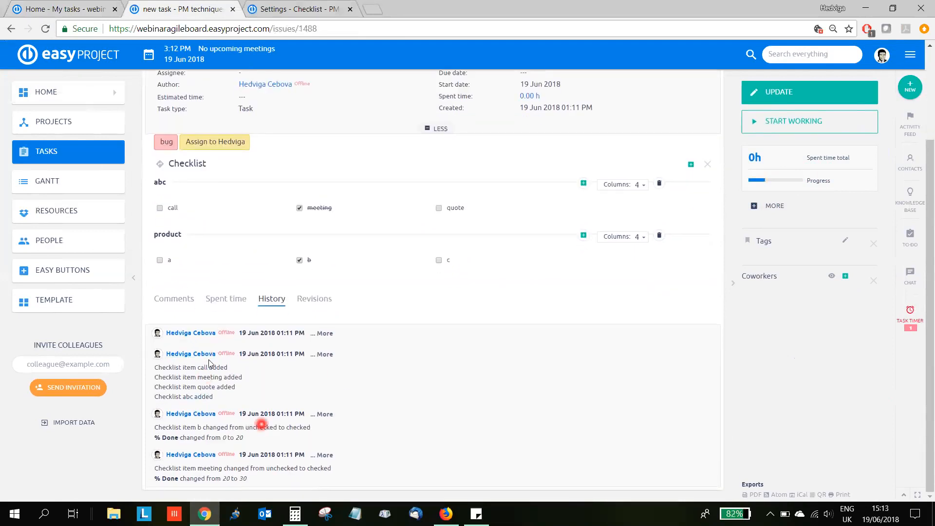
# Step: Start a new checklist template from the project's checklist settings and name it "client"
pyautogui.scroll(2, 368, 443)
pyautogui.moveTo(337, 392)
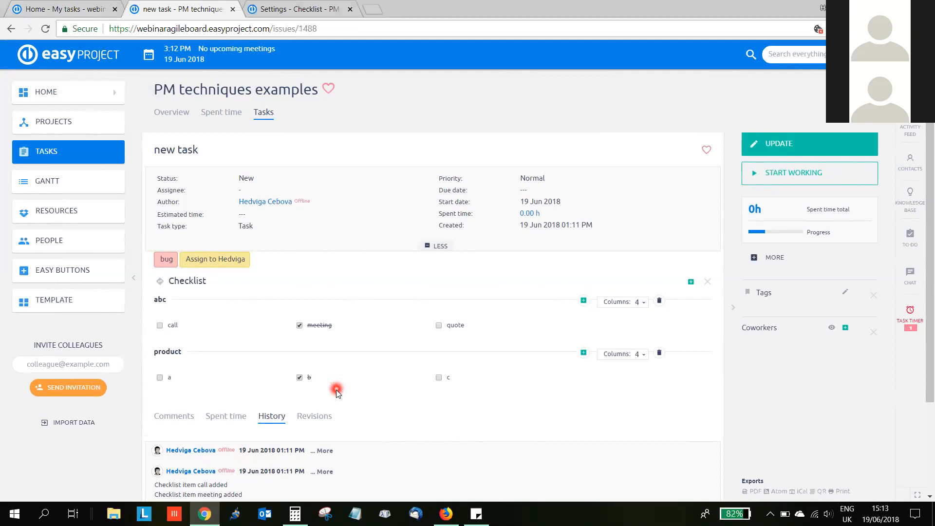
pyautogui.moveTo(867, 112)
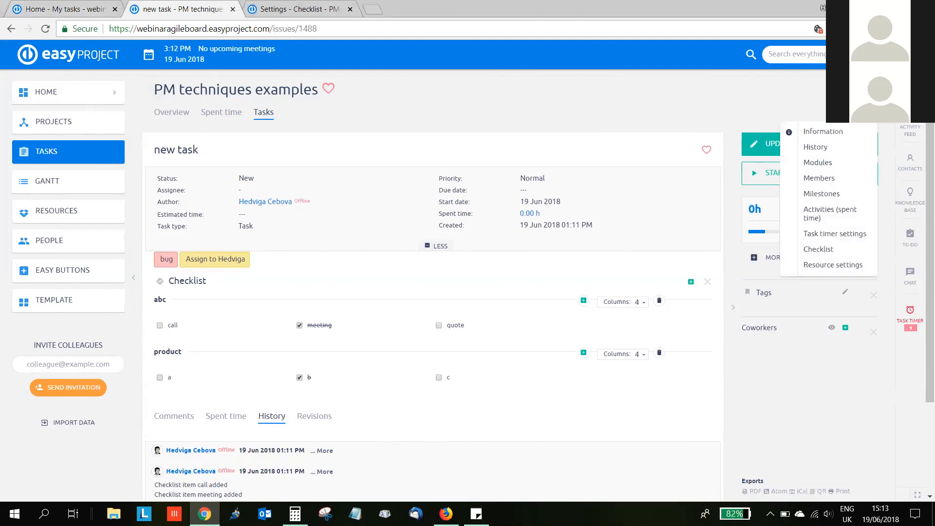
pyautogui.click(823, 251)
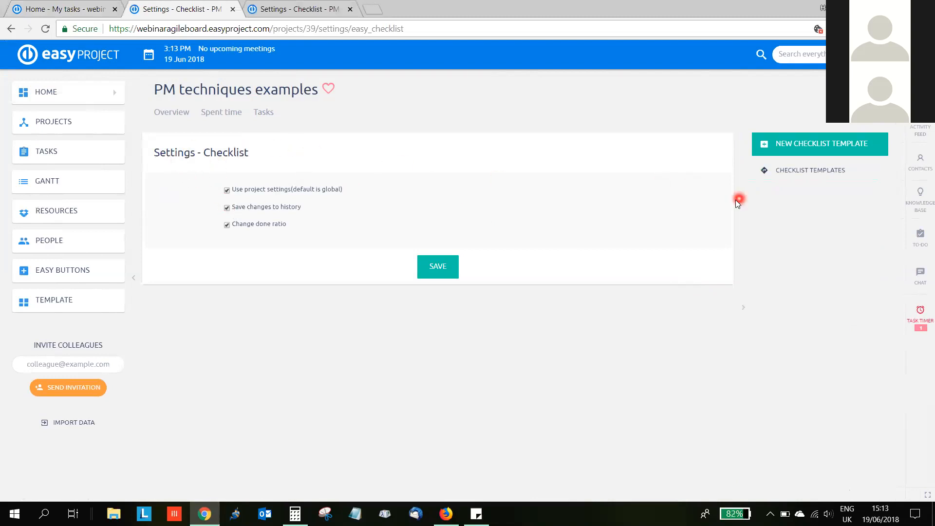
pyautogui.click(820, 176)
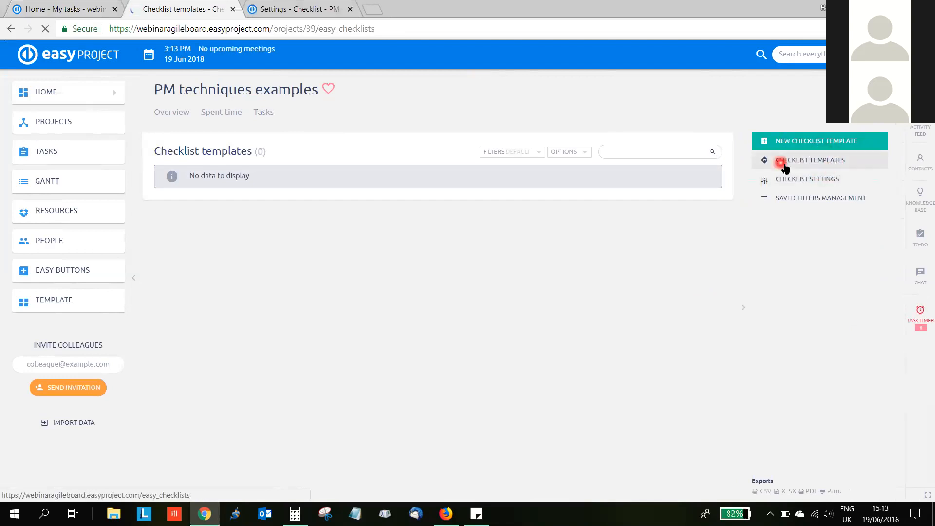
pyautogui.click(806, 141)
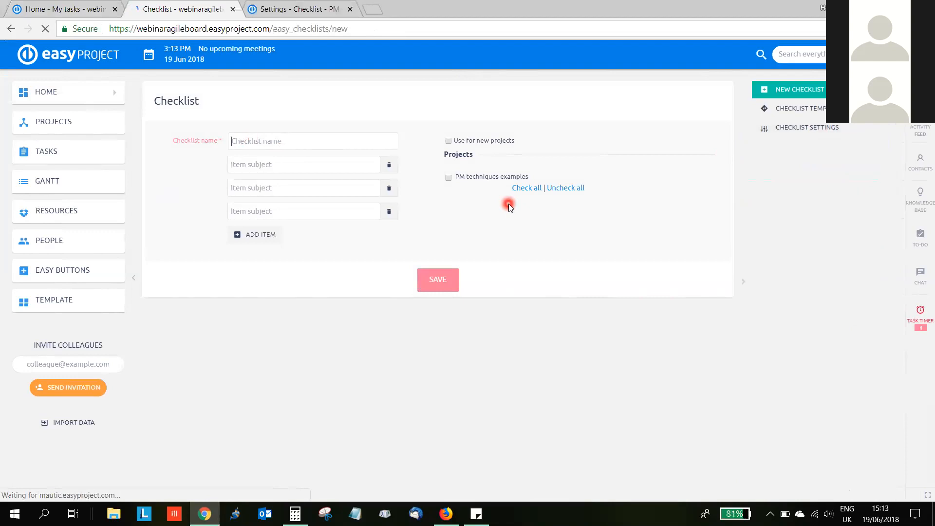
pyautogui.write('lcien')
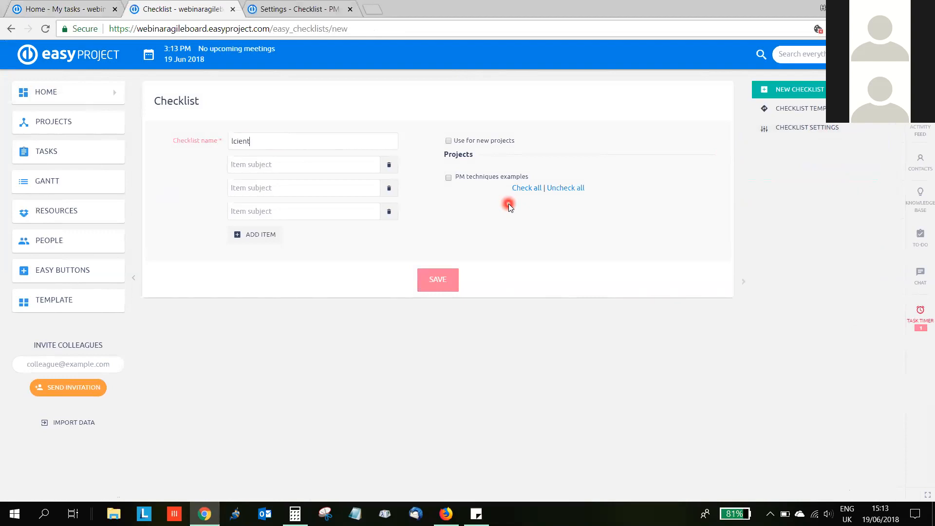
pyautogui.hotkey('ctrl', 'a')
pyautogui.write('clie')
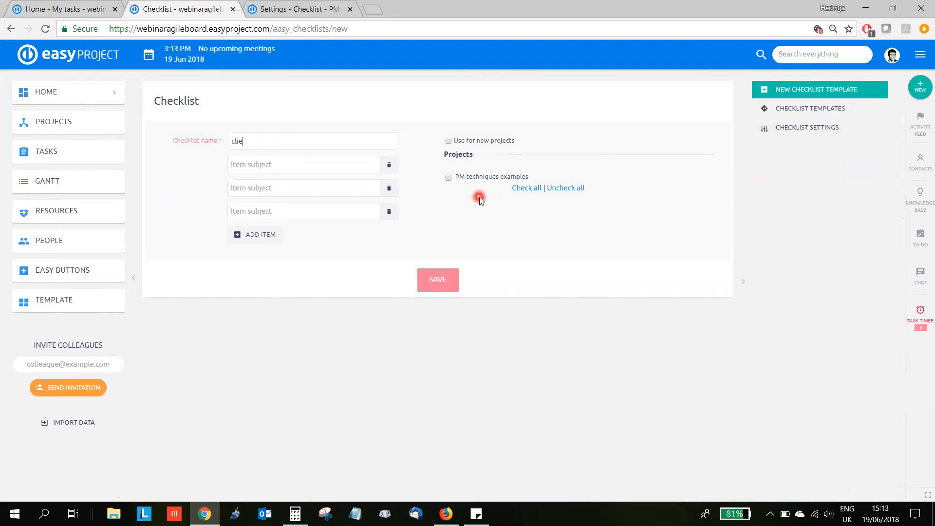
# Step: Fill the client template with items a, b, c and d, and save it for the PM techniques examples project
pyautogui.click(332, 168)
pyautogui.write('b')
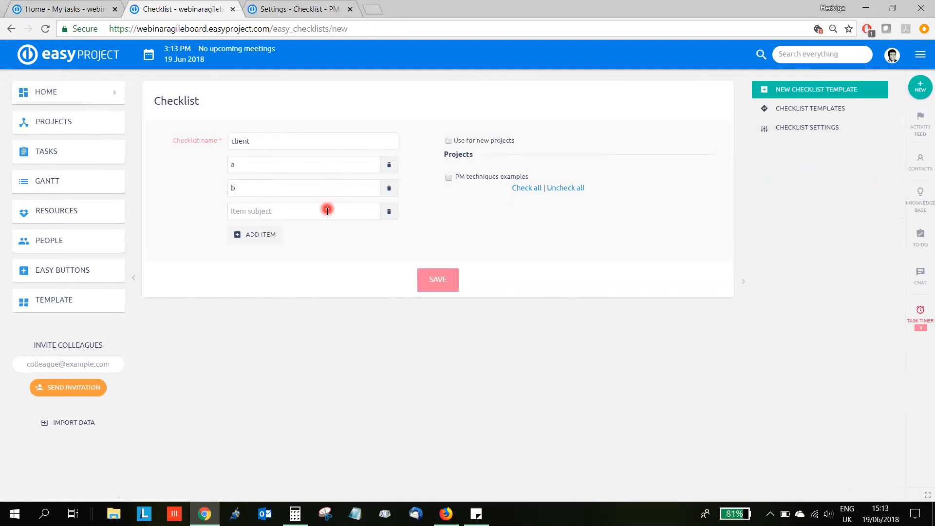
pyautogui.write('c')
pyautogui.click(266, 234)
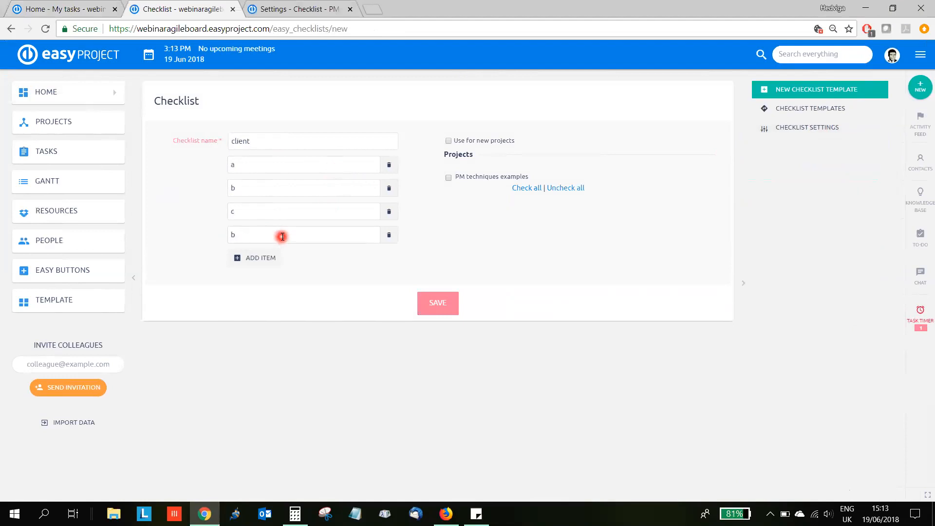
pyautogui.click(395, 274)
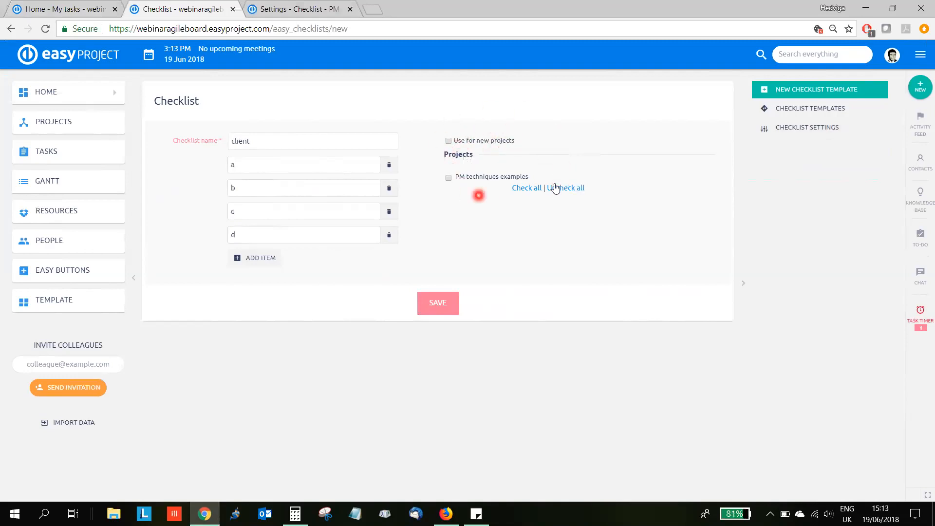
pyautogui.click(448, 178)
pyautogui.click(438, 306)
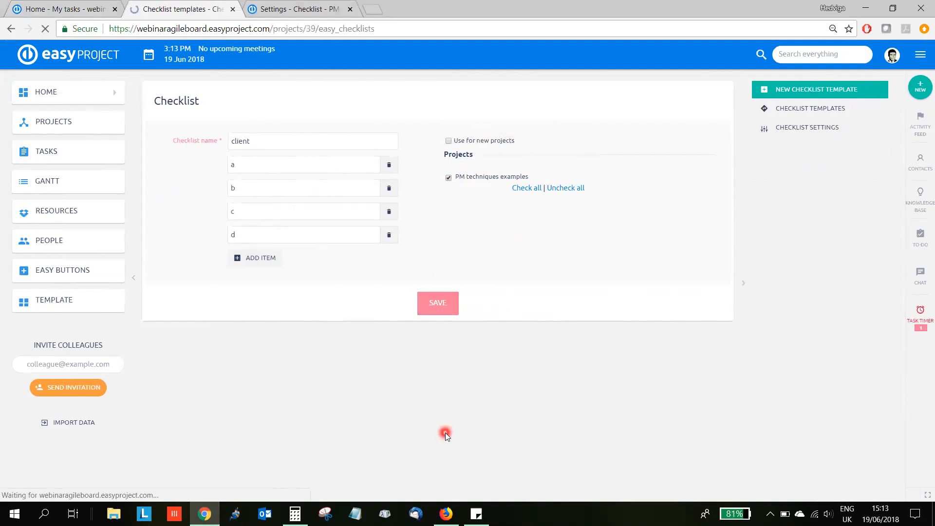
# Step: Start another task in the PM techniques examples project and add the "client" checklist template to it
pyautogui.click(884, 114)
pyautogui.click(915, 92)
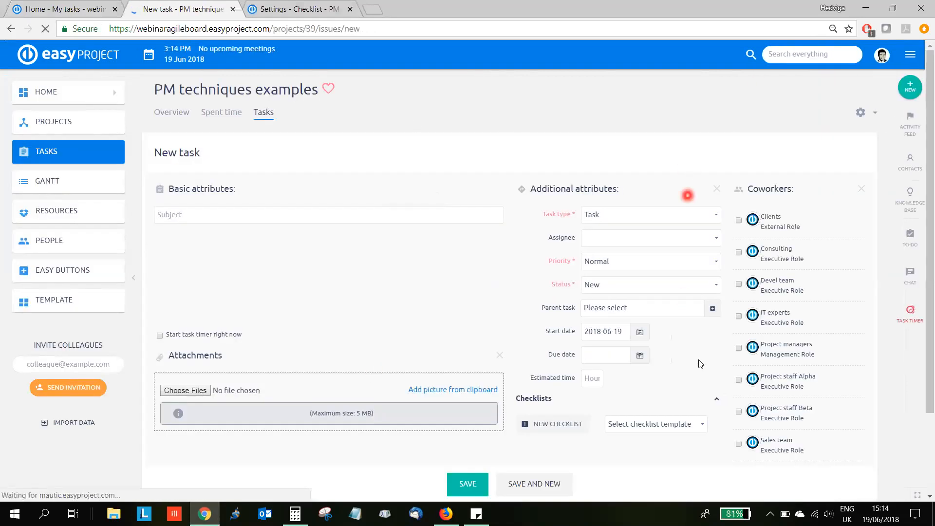
pyautogui.scroll(-2, 700, 361)
pyautogui.click(700, 324)
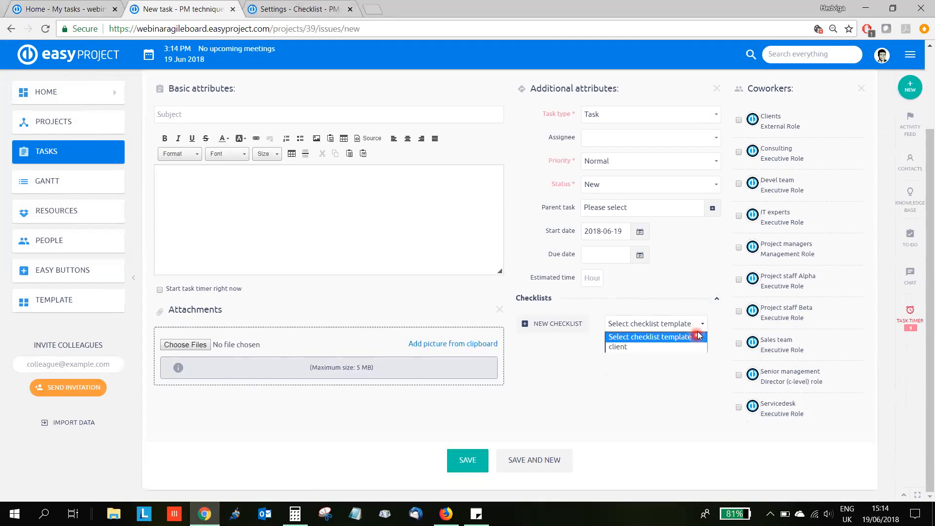
pyautogui.click(694, 346)
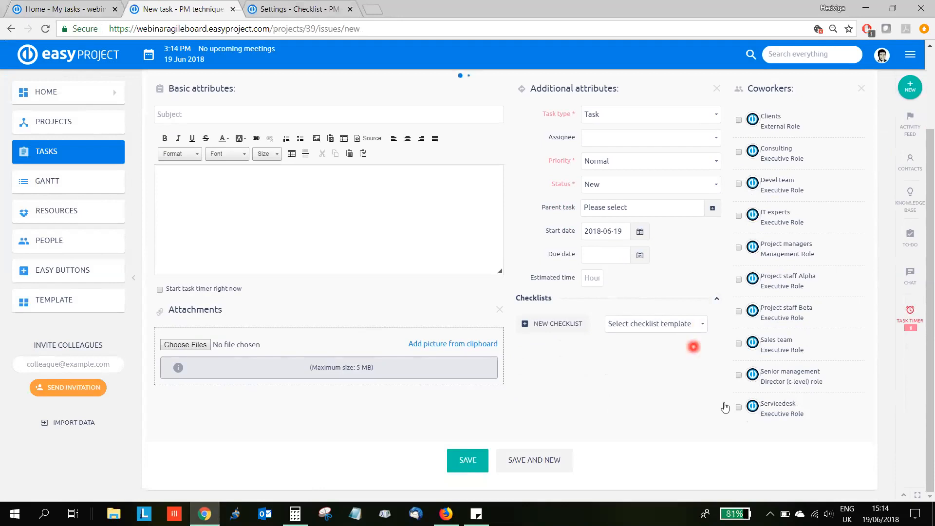
pyautogui.scroll(-1, 482, 438)
# Step: Give the new task the subject "d" and save it
pyautogui.click(486, 450)
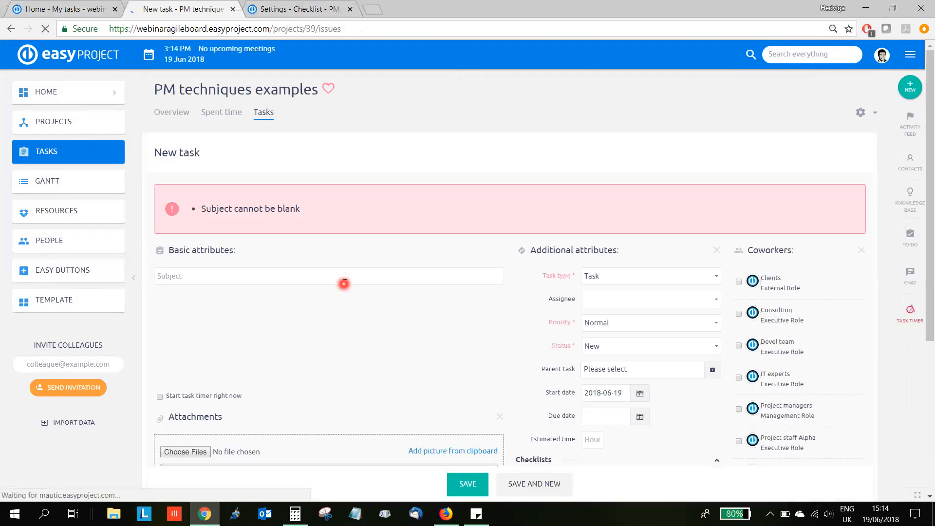
pyautogui.click(345, 276)
pyautogui.write('d')
# Step: Tick off items d, c and b in the task's client checklist and reload the page to refresh the progress
pyautogui.scroll(-2, 365, 438)
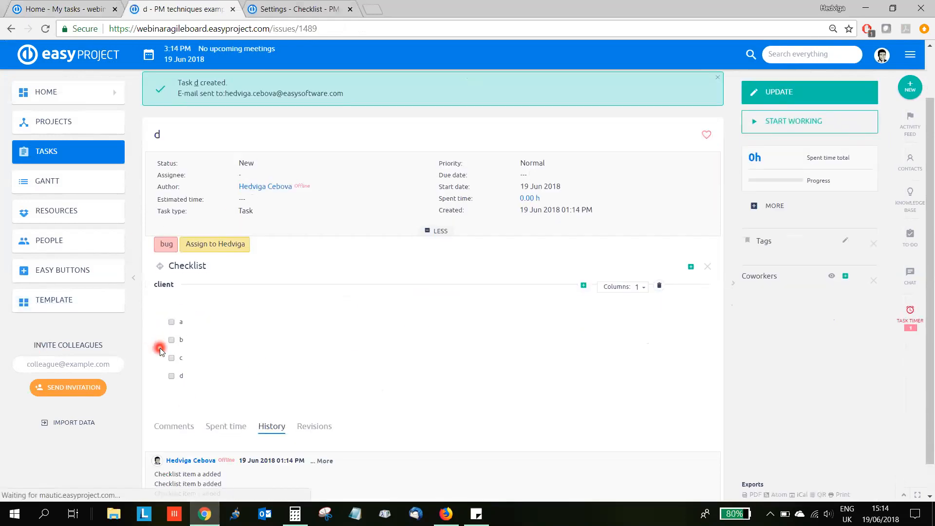
pyautogui.click(171, 375)
pyautogui.click(171, 358)
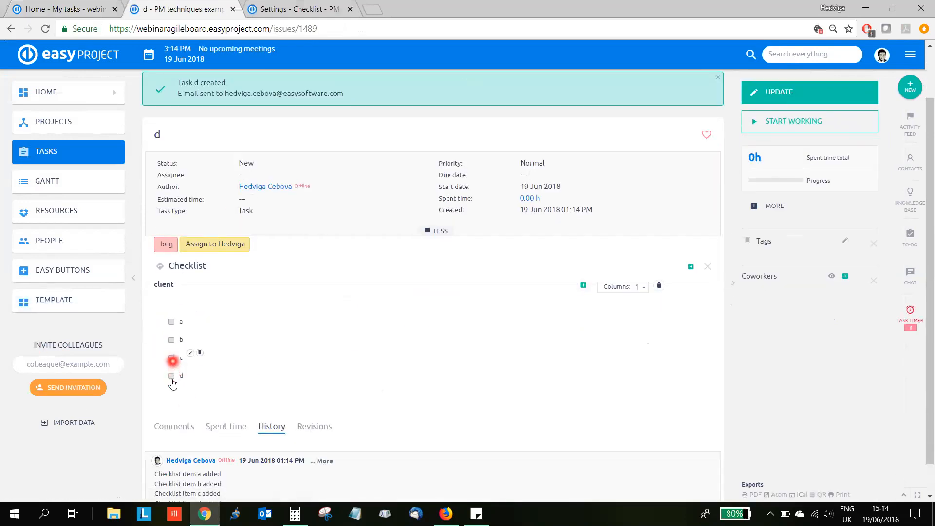
pyautogui.click(171, 340)
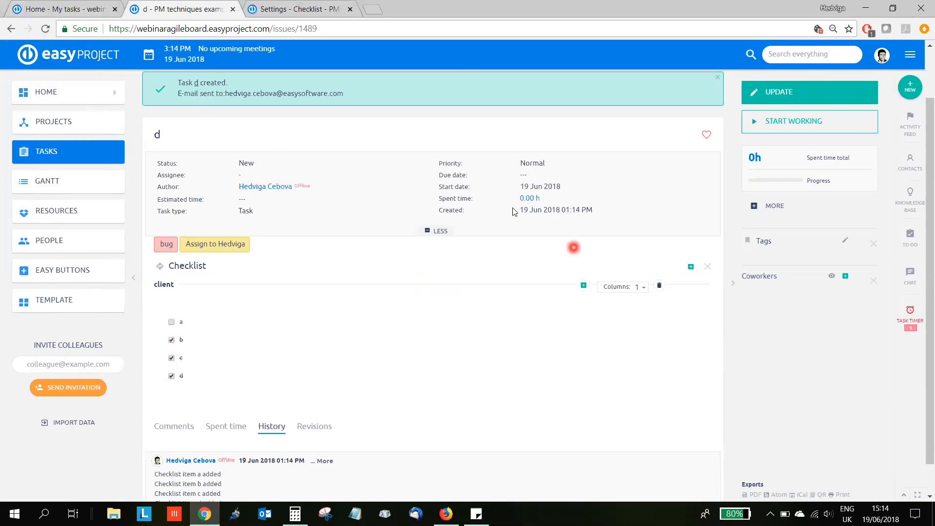
pyautogui.click(45, 29)
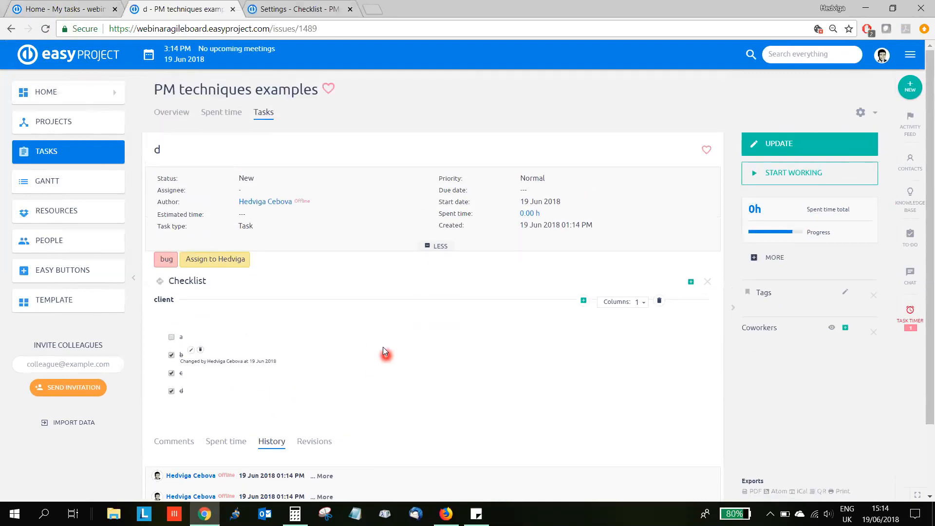
# Step: Return to the home page tab and review the tricks and hints overview for working with tasks
pyautogui.click(27, 15)
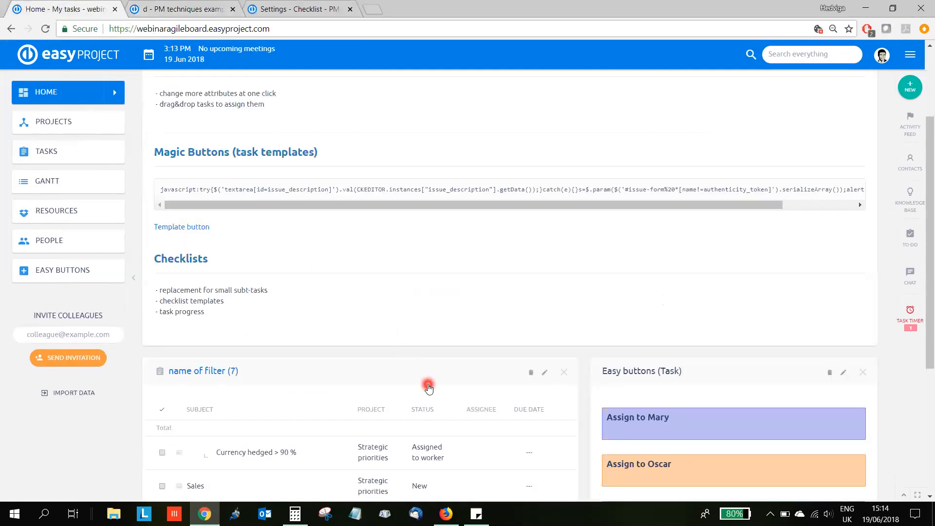
pyautogui.scroll(-3, 428, 388)
pyautogui.scroll(3, 428, 387)
pyautogui.scroll(3, 342, 294)
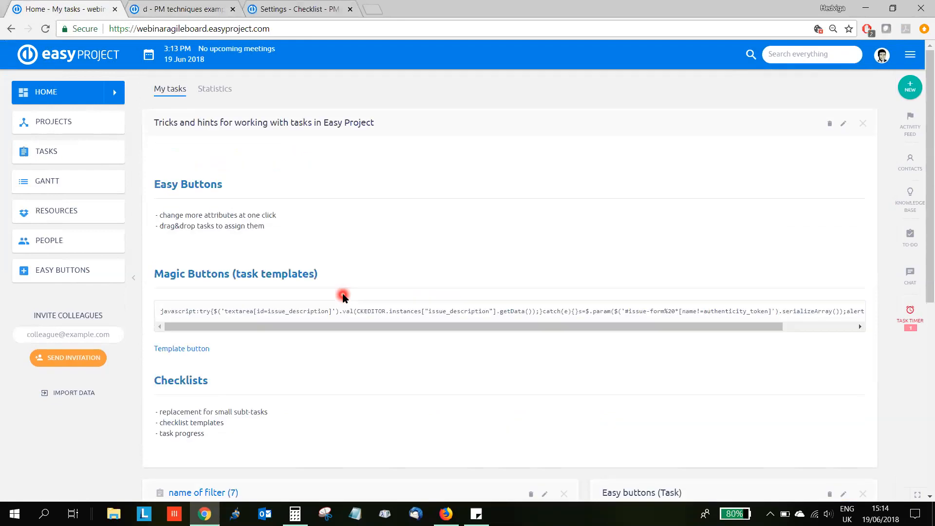